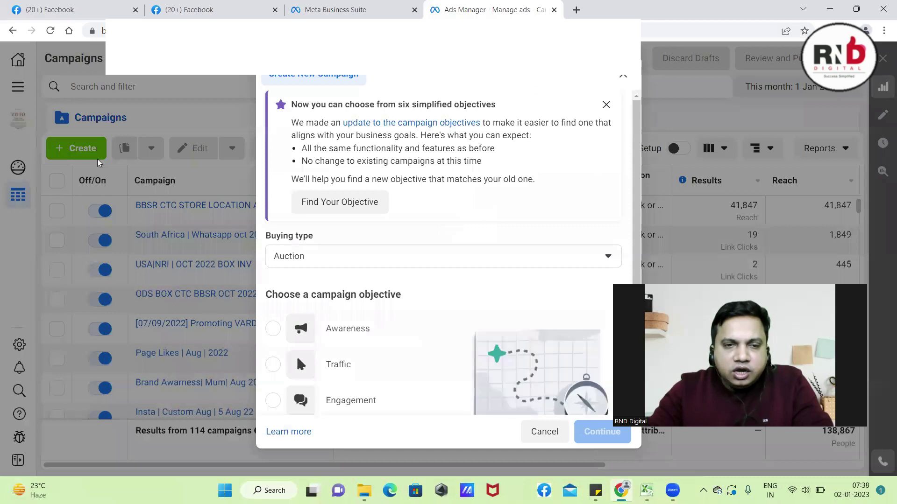
Step: Create a new campaign with the Awareness objective and dismiss the auction overlap recommendation
{"action": "scroll", "coordinate": [296, 326], "scroll_direction": "down", "scroll_amount": 3}
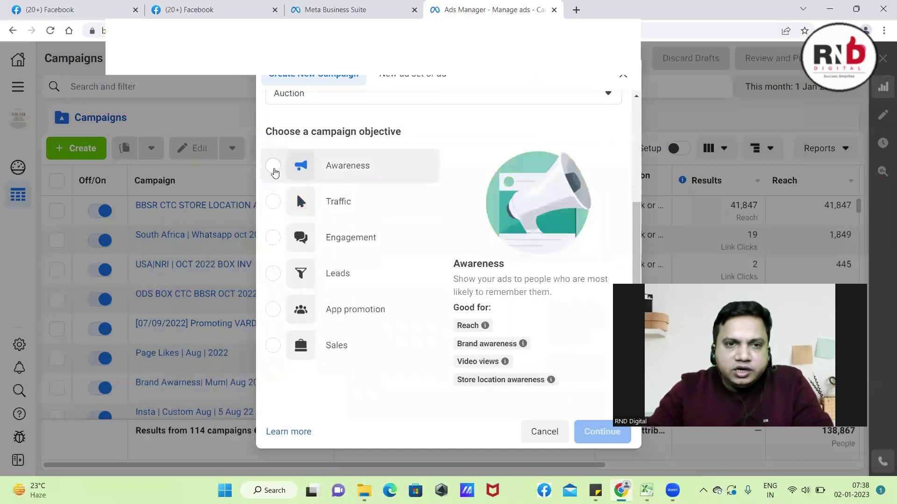
{"action": "left_click", "coordinate": [273, 168]}
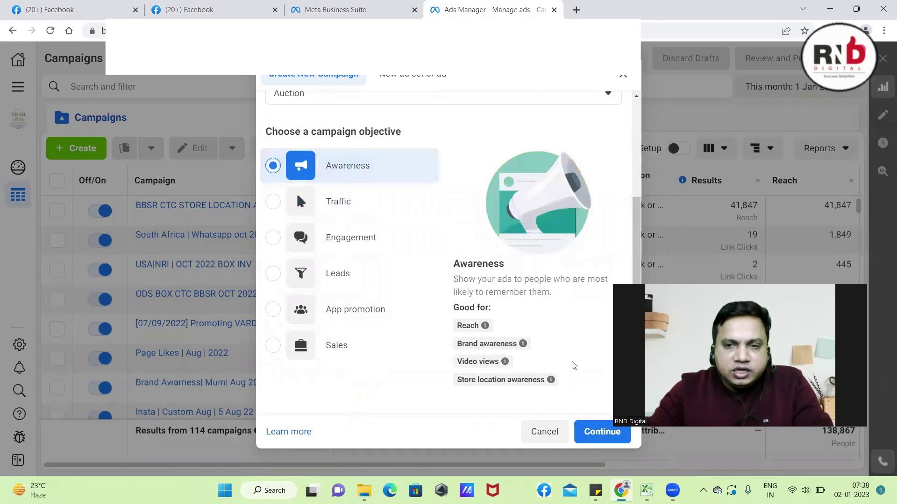
{"action": "left_click", "coordinate": [594, 432]}
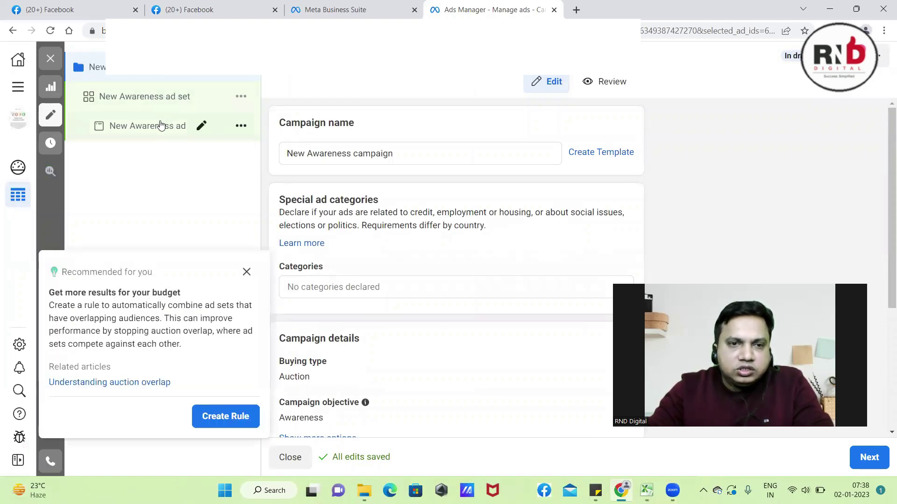
{"action": "left_click", "coordinate": [247, 272]}
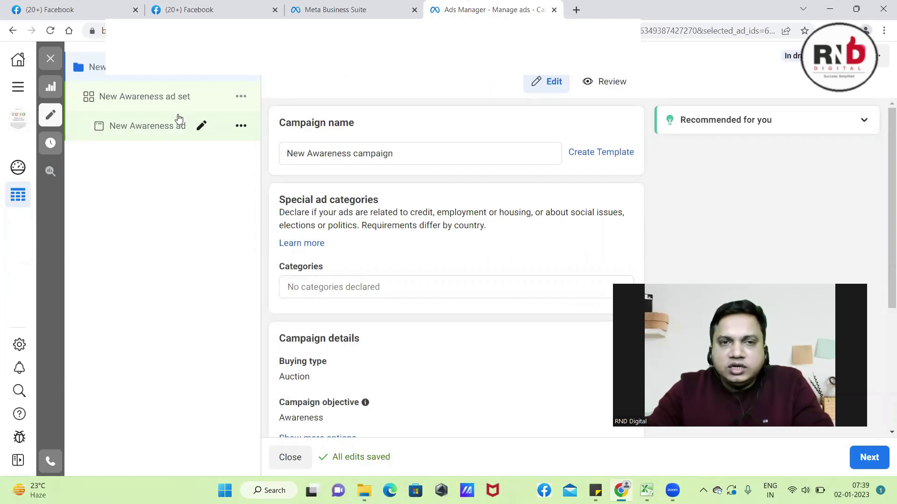
Step: Open the New Awareness ad set and remove India from its audience locations
{"action": "left_click", "coordinate": [151, 98]}
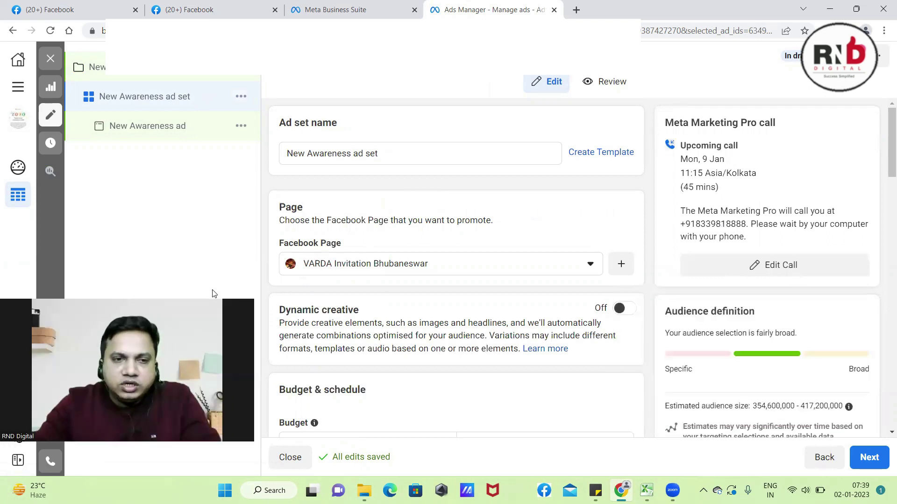
{"action": "scroll", "coordinate": [469, 249], "scroll_direction": "down", "scroll_amount": 10}
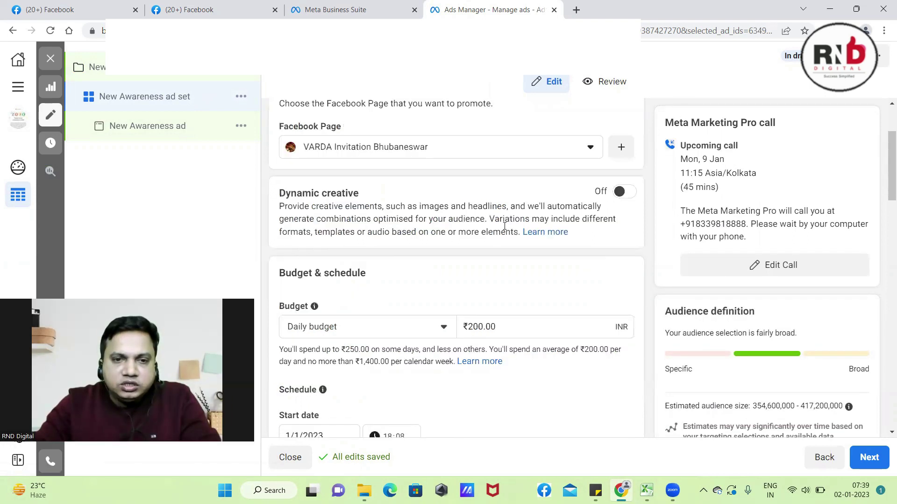
{"action": "scroll", "coordinate": [513, 215], "scroll_direction": "down", "scroll_amount": 5}
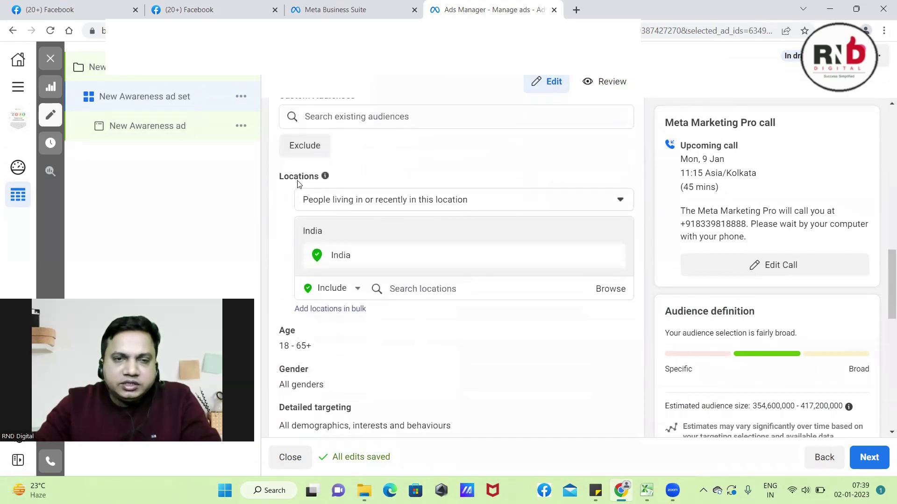
{"action": "scroll", "coordinate": [357, 202], "scroll_direction": "down", "scroll_amount": 2}
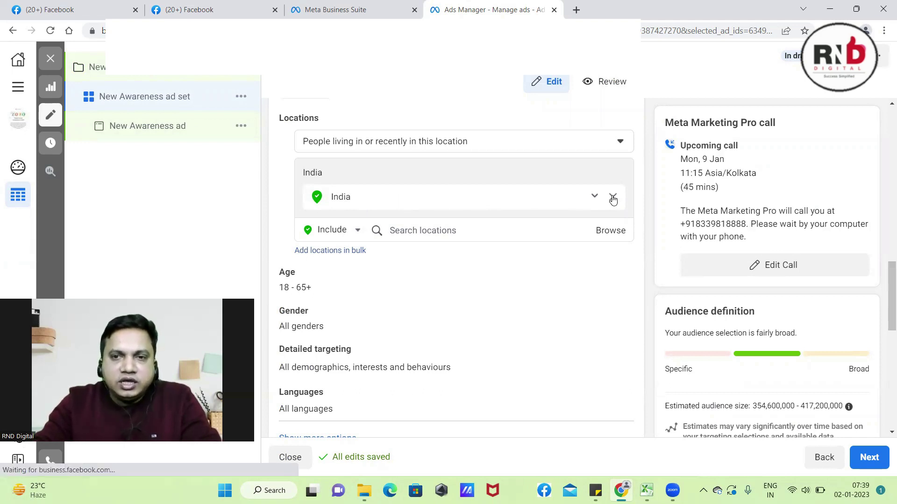
{"action": "left_click", "coordinate": [611, 198]}
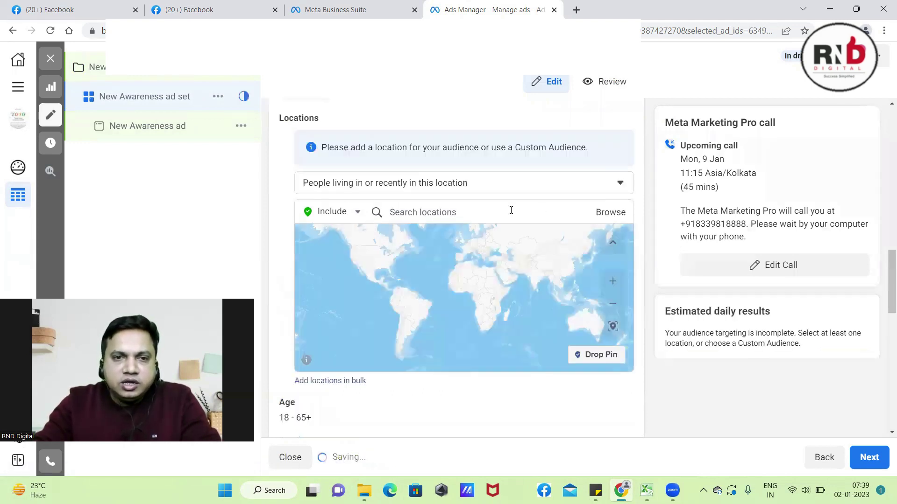
Step: Add the city of Mumbai, Maharashtra, India as an included audience location
{"action": "left_click", "coordinate": [426, 212]}
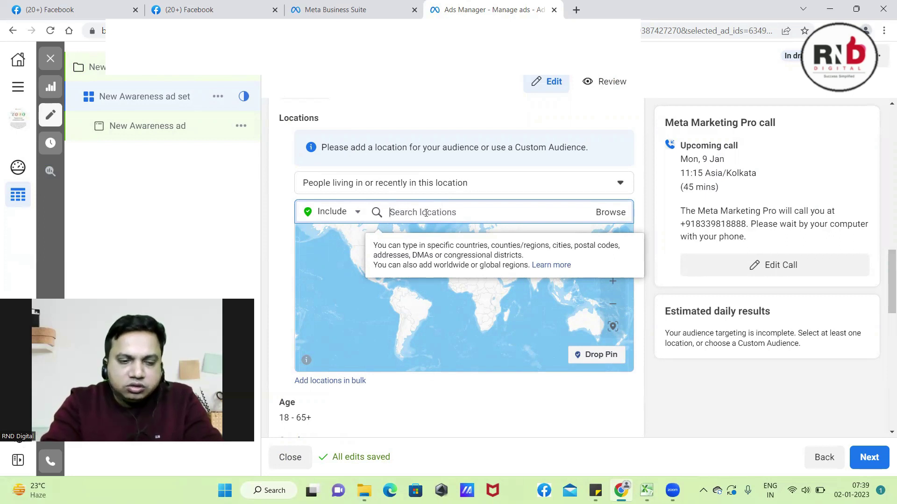
{"action": "type", "text": "Mumbai"}
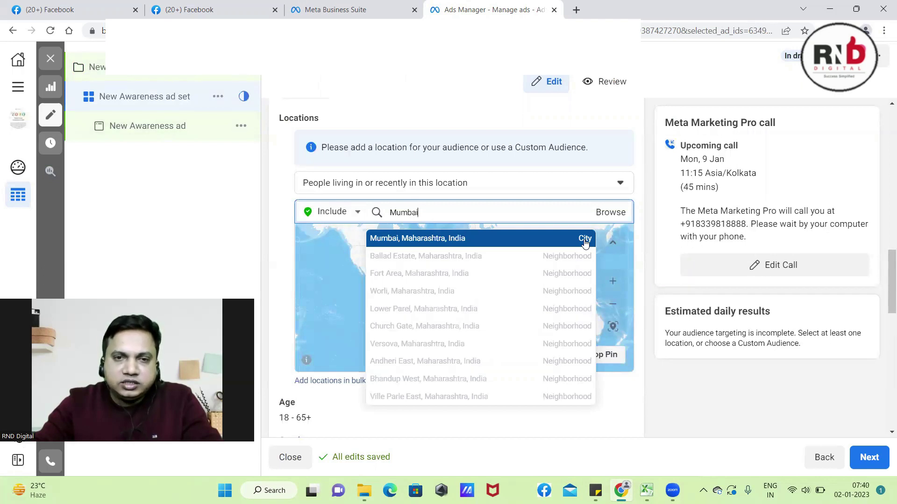
{"action": "left_click", "coordinate": [425, 244]}
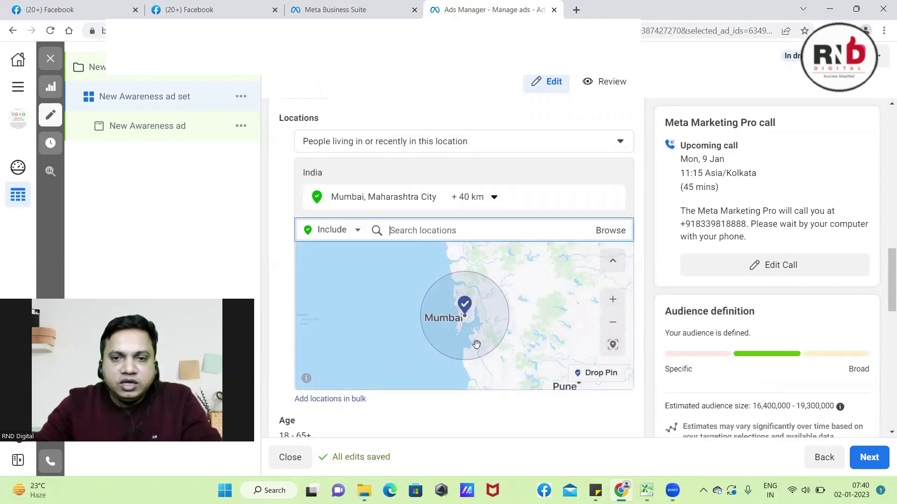
Step: Reduce the radius around Mumbai to 17 km and check the location's further options
{"action": "left_click", "coordinate": [495, 200]}
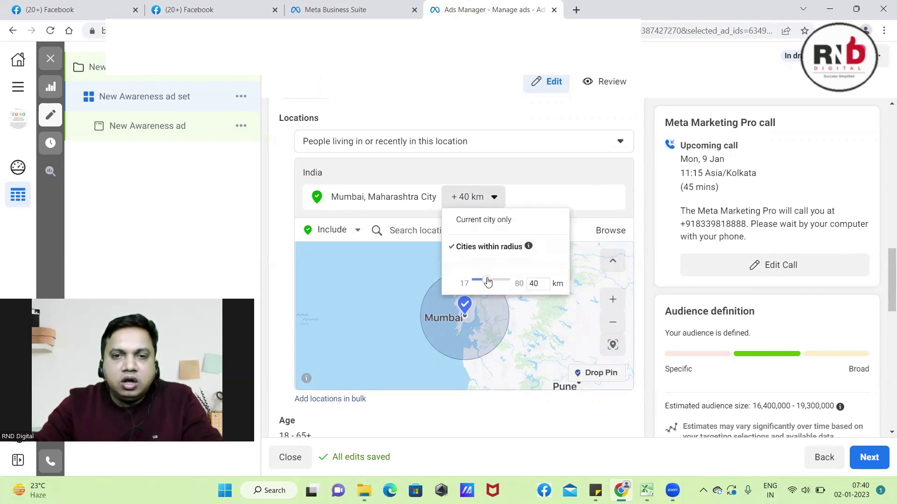
{"action": "mouse_move", "coordinate": [488, 282]}
{"action": "left_mouse_down"}
{"action": "mouse_move", "coordinate": [514, 285]}
{"action": "mouse_move", "coordinate": [475, 280]}
{"action": "left_mouse_up"}
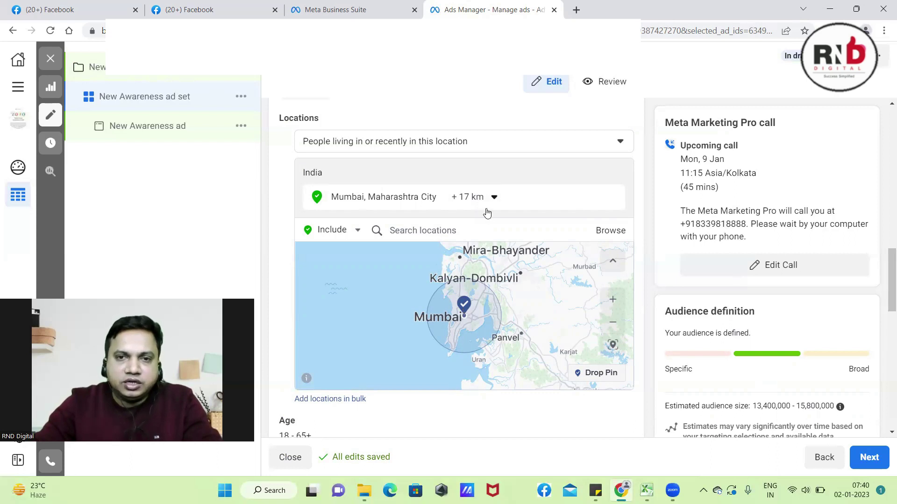
{"action": "left_click", "coordinate": [596, 197]}
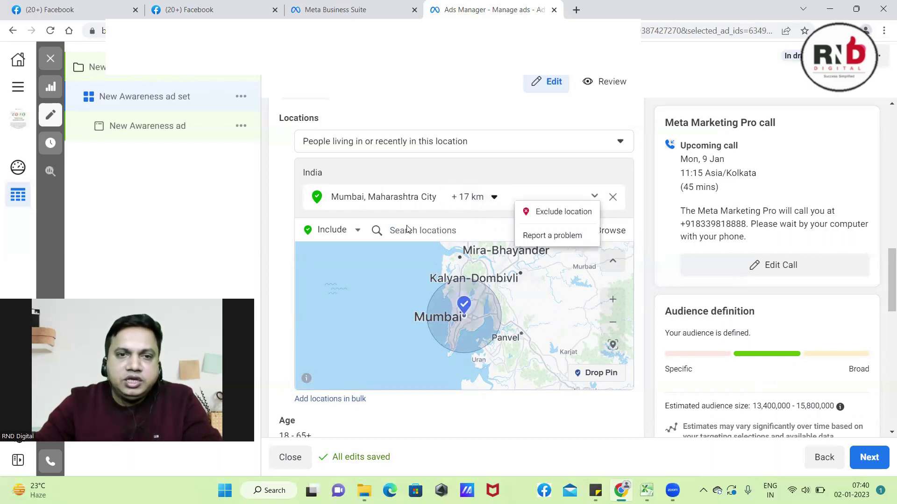
{"action": "left_click", "coordinate": [281, 223]}
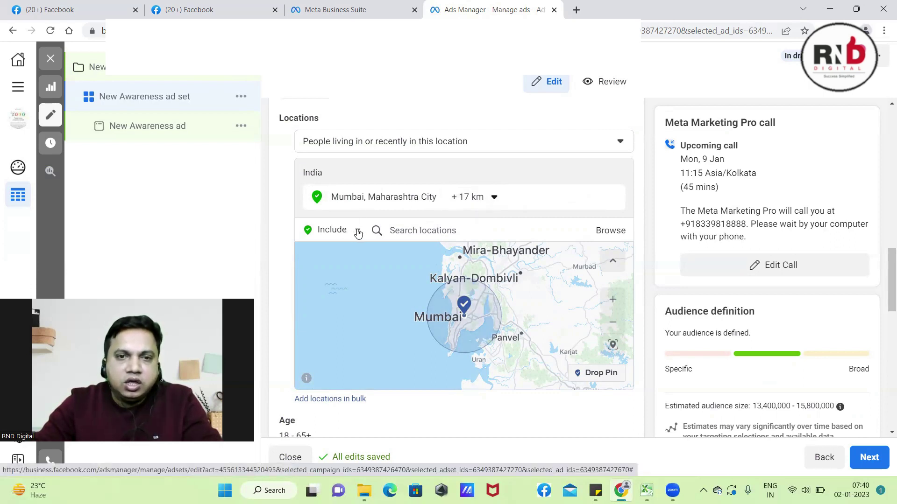
Step: Set the targeting radius around Mumbai to 50 km
{"action": "left_click", "coordinate": [491, 200]}
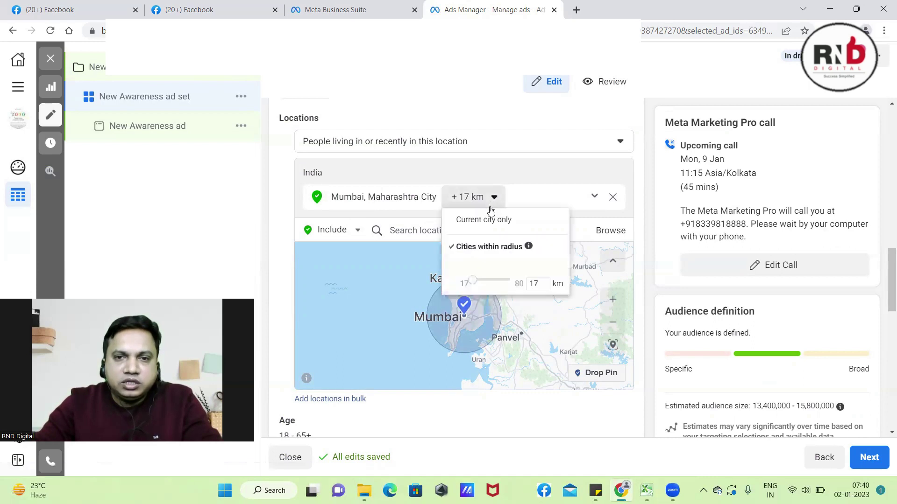
{"action": "left_click_drag", "start_coordinate": [475, 282], "coordinate": [497, 282]}
{"action": "left_click", "coordinate": [402, 267]}
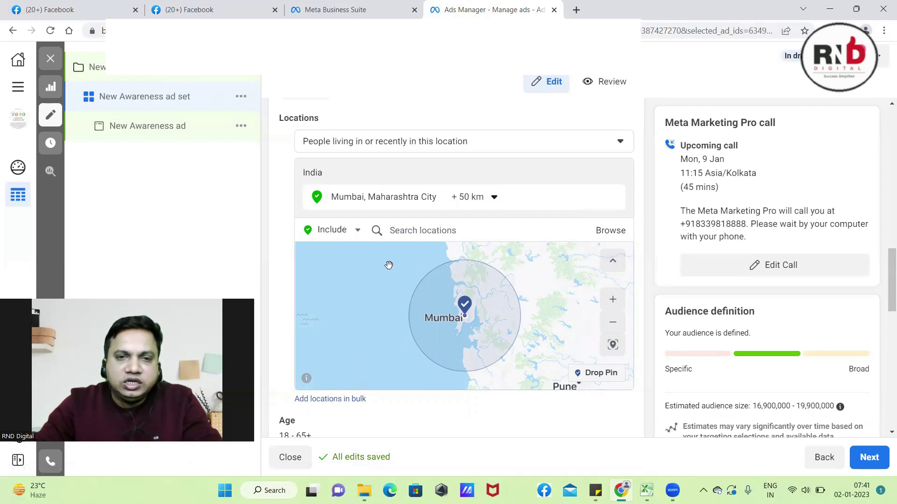
Step: Switch the location mode to Exclude and exclude the Malad East, Maharashtra neighborhood from the audience
{"action": "left_click", "coordinate": [358, 231]}
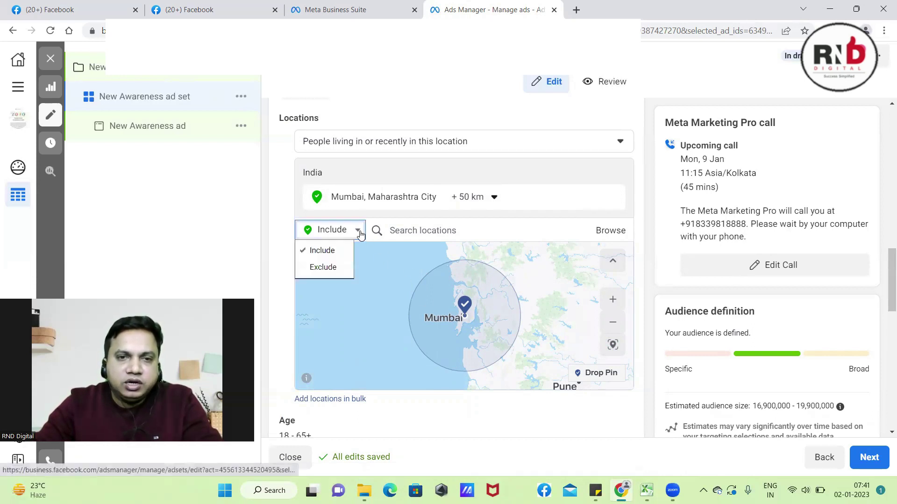
{"action": "left_click", "coordinate": [321, 268]}
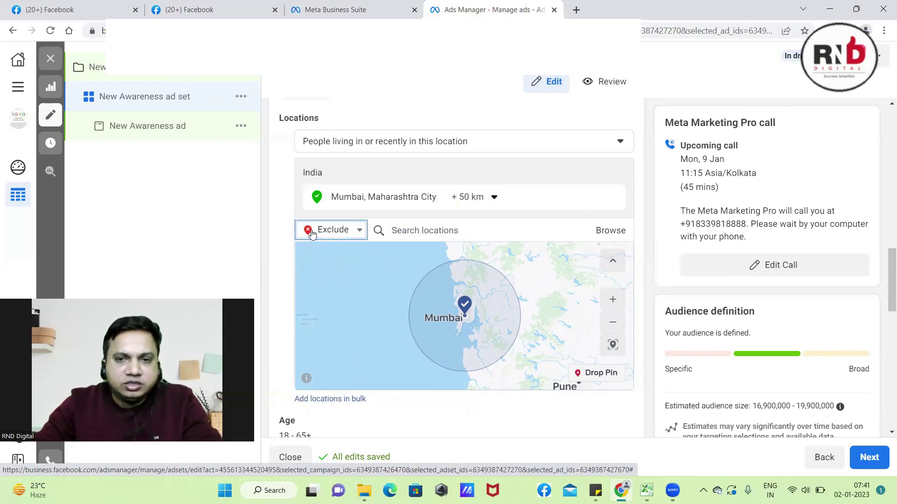
{"action": "left_click", "coordinate": [440, 235]}
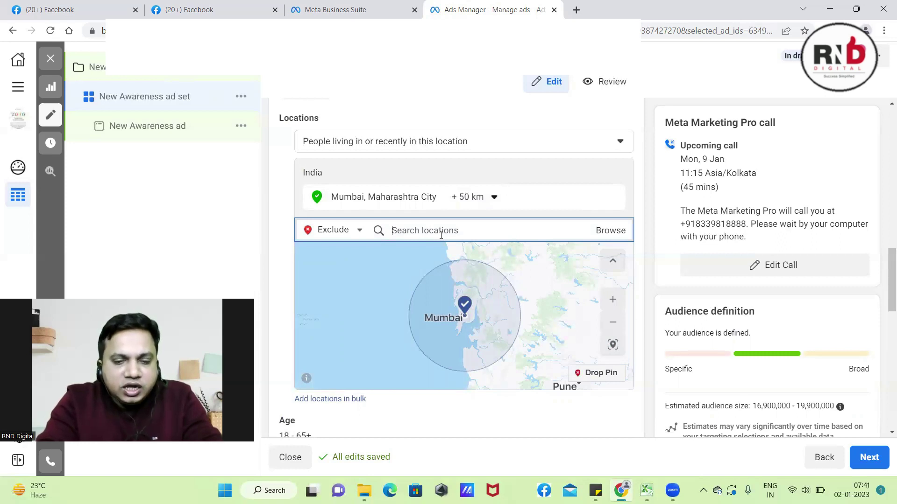
{"action": "type", "text": "malad"}
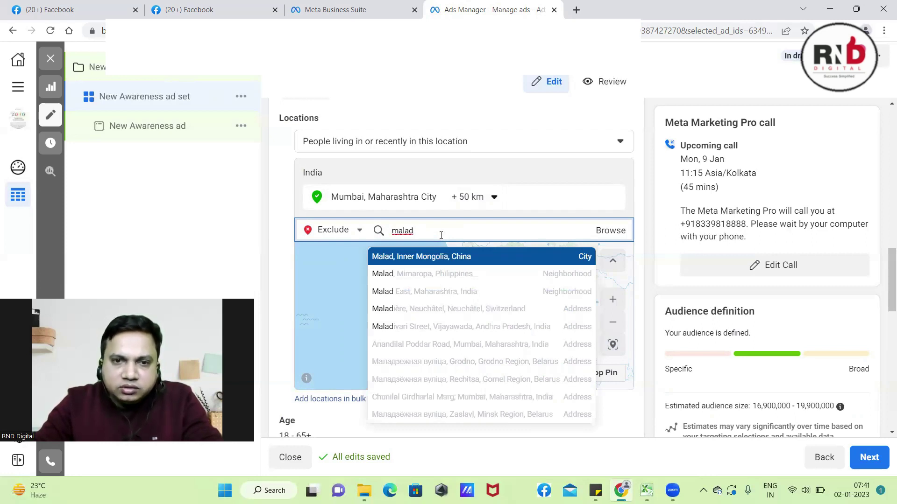
{"action": "type", "text": "mum"}
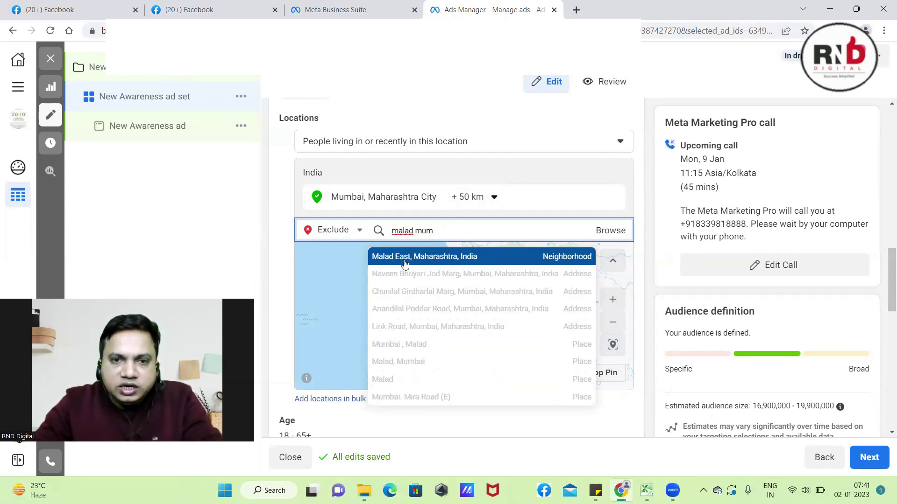
{"action": "left_click", "coordinate": [404, 257]}
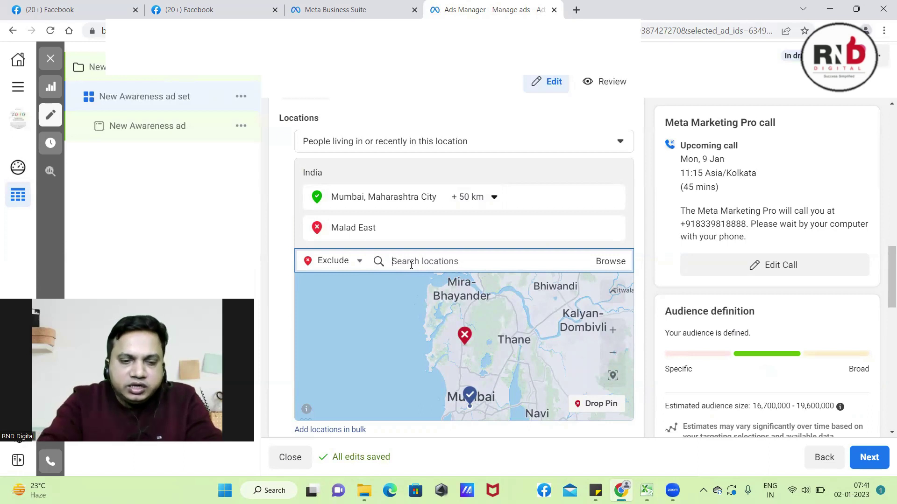
Step: Exclude the Versova, Maharashtra neighborhood from the audience as well
{"action": "type", "text": "ve"}
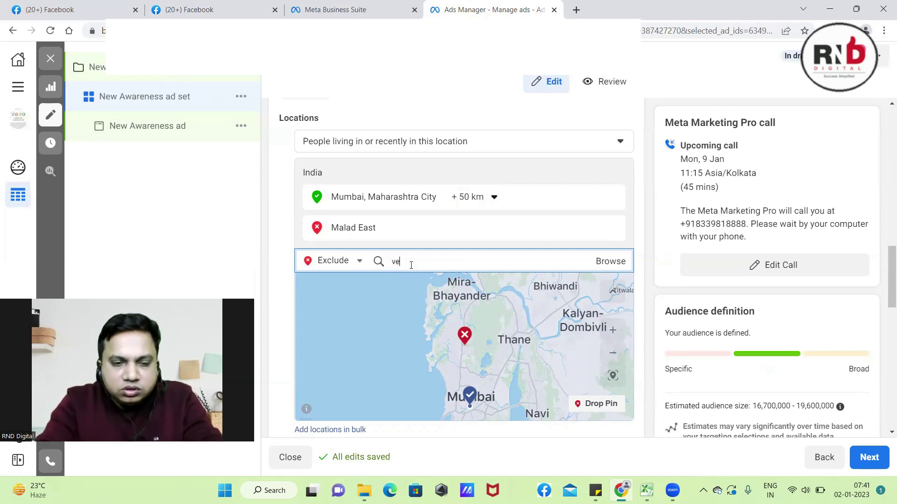
{"action": "type", "text": "rsora"}
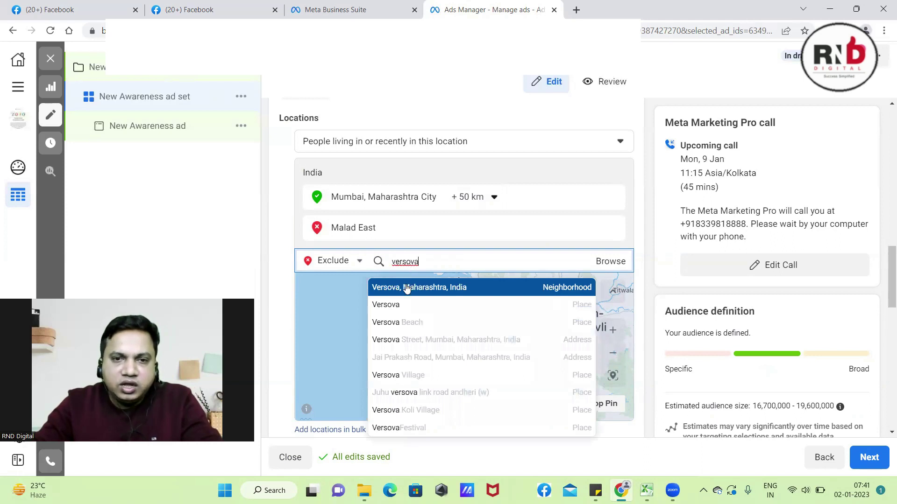
{"action": "left_click", "coordinate": [406, 291]}
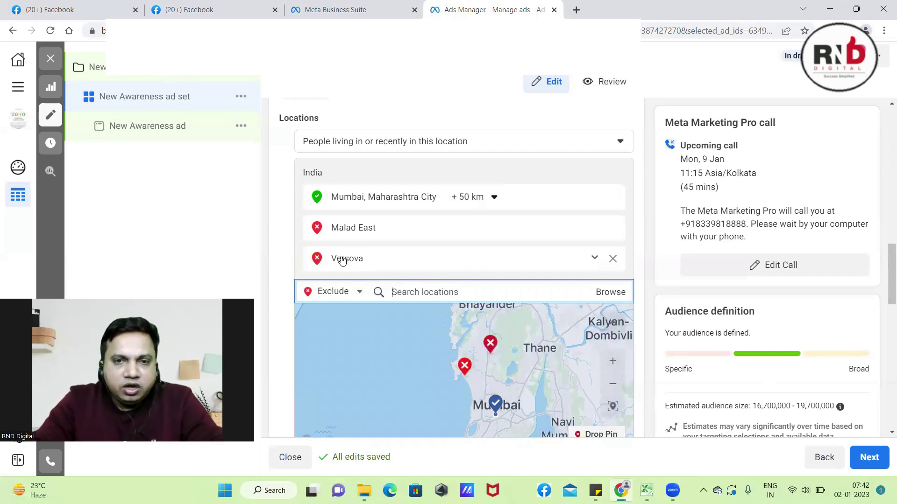
Step: Remove Versova, Malad East and Mumbai from the audience locations and switch the location mode back to Include
{"action": "left_click", "coordinate": [612, 256]}
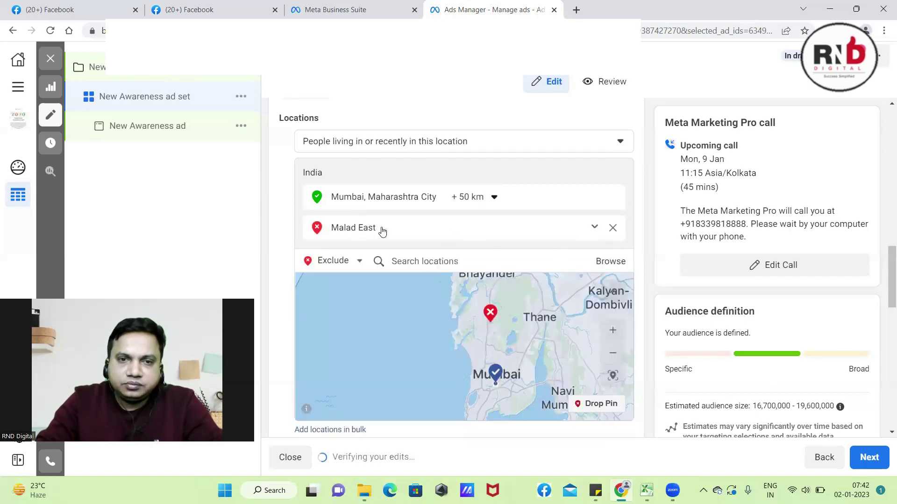
{"action": "left_click", "coordinate": [612, 228]}
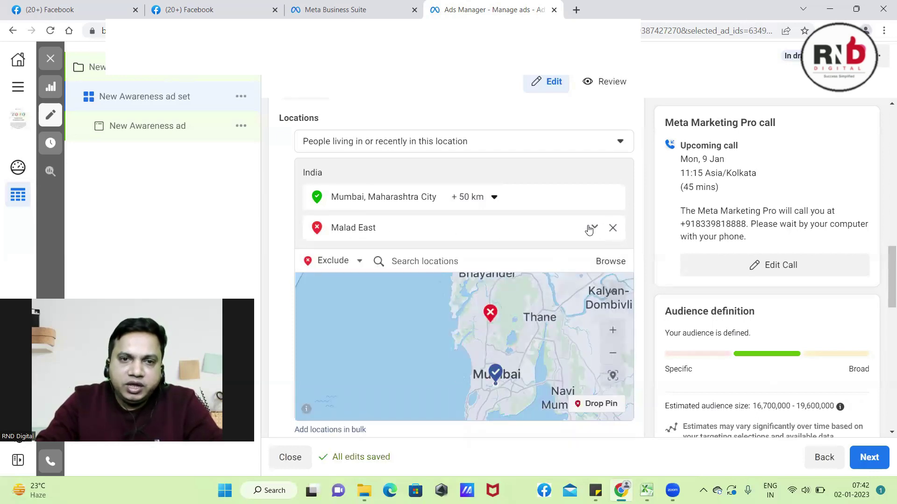
{"action": "left_click", "coordinate": [360, 231]}
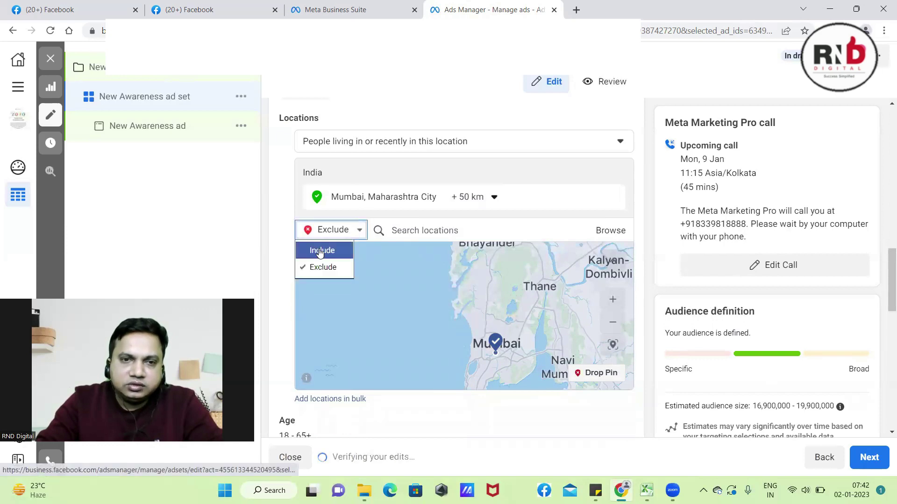
{"action": "left_click", "coordinate": [321, 250]}
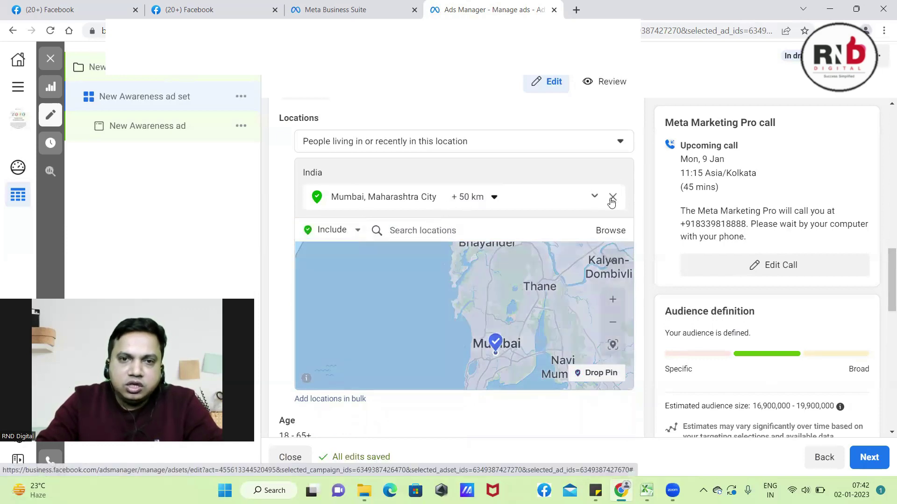
{"action": "left_click", "coordinate": [611, 199]}
Step: Add Maharashtra, India as an included audience location
{"action": "left_click", "coordinate": [456, 206]}
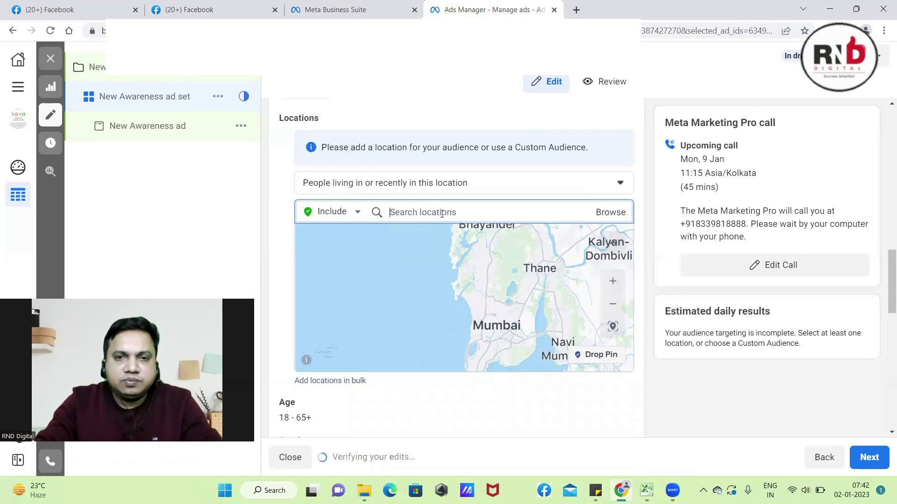
{"action": "type", "text": "mahara"}
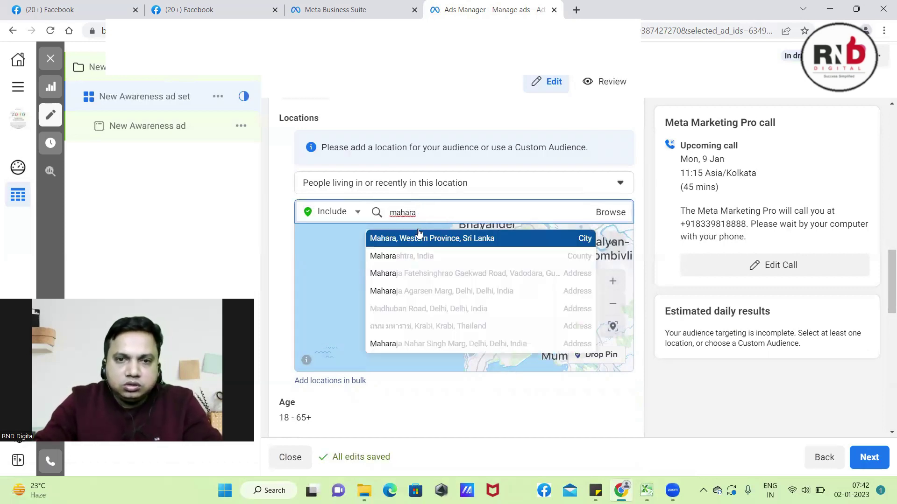
{"action": "left_click", "coordinate": [393, 258]}
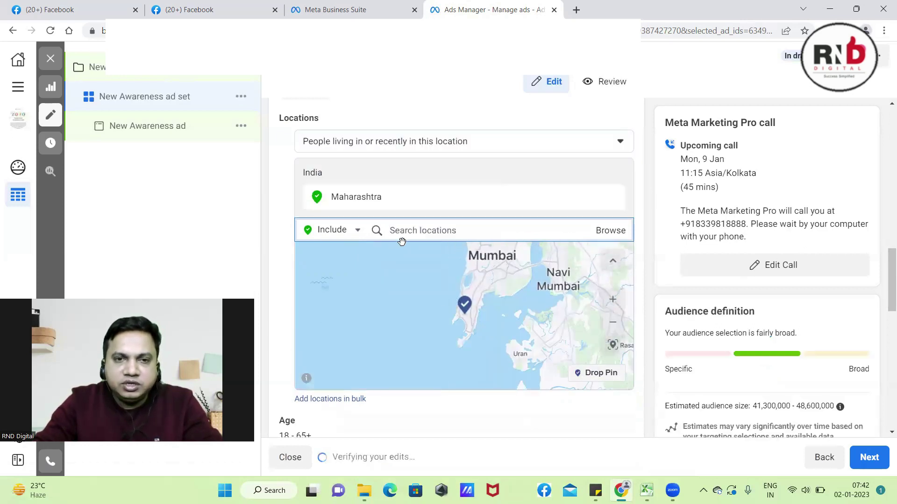
Step: Switch the location mode to Exclude, exclude the city of Mumbai, Maharashtra, and remove that exclusion again
{"action": "left_click", "coordinate": [355, 233]}
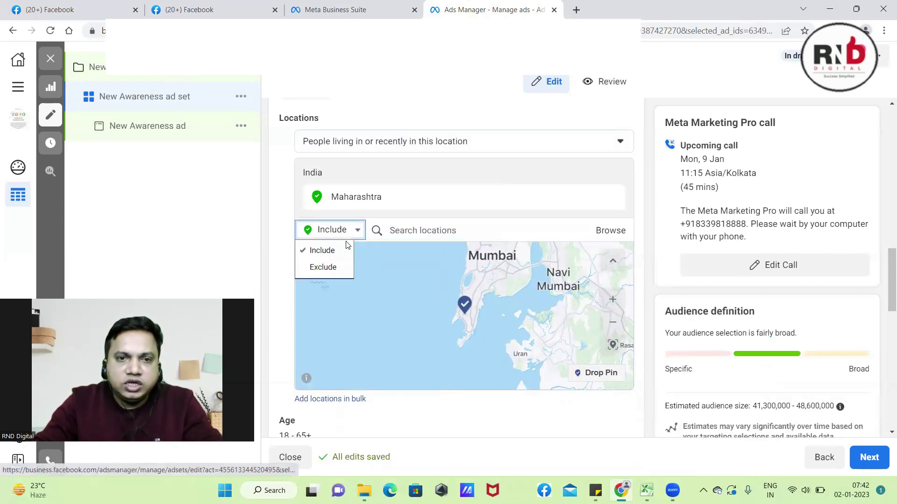
{"action": "left_click", "coordinate": [329, 266]}
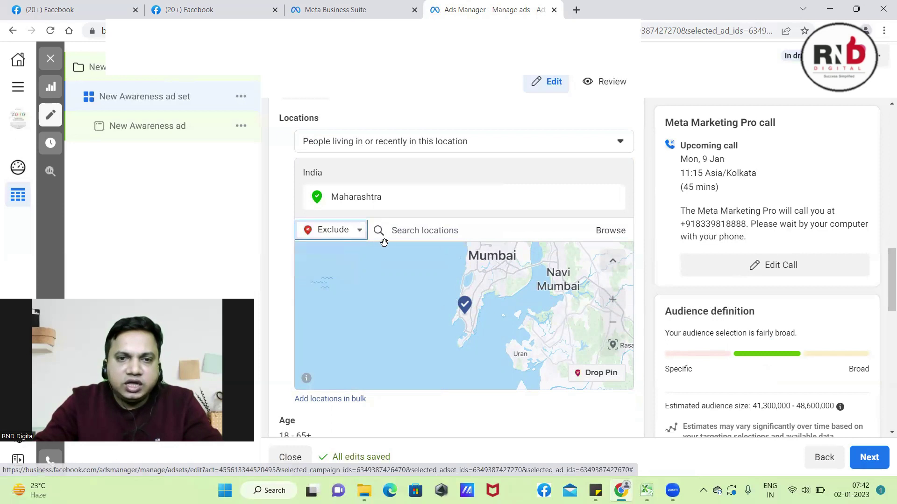
{"action": "left_click", "coordinate": [410, 234]}
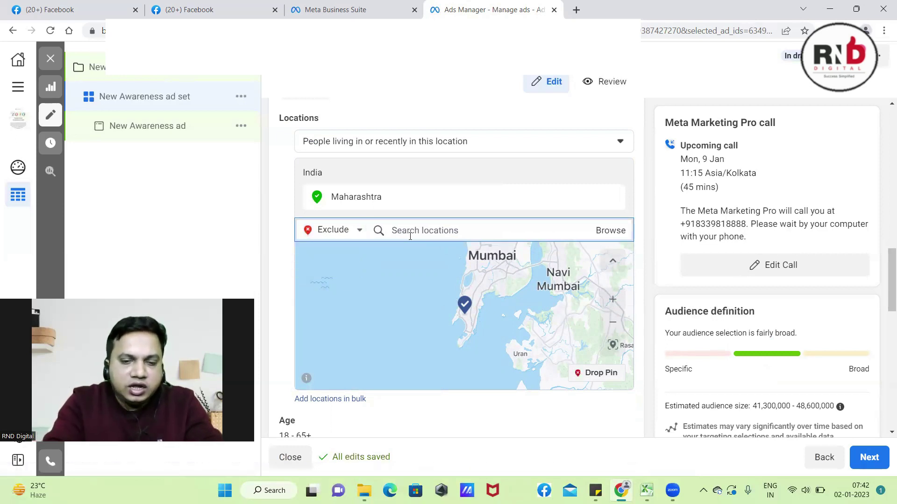
{"action": "type", "text": "mumbai"}
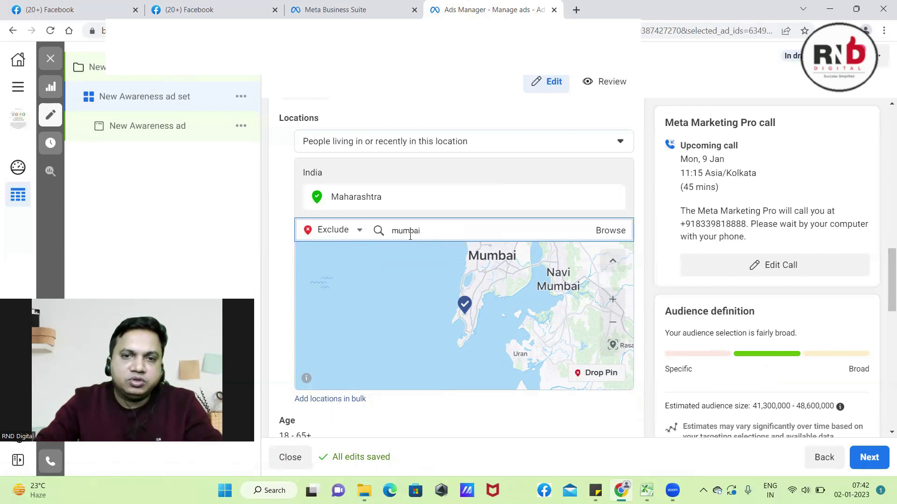
{"action": "left_click", "coordinate": [411, 257]}
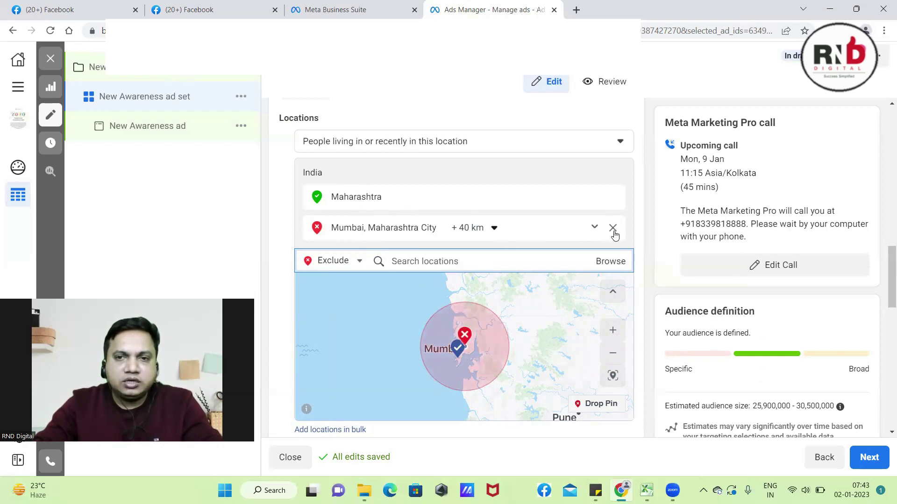
{"action": "left_click", "coordinate": [612, 228]}
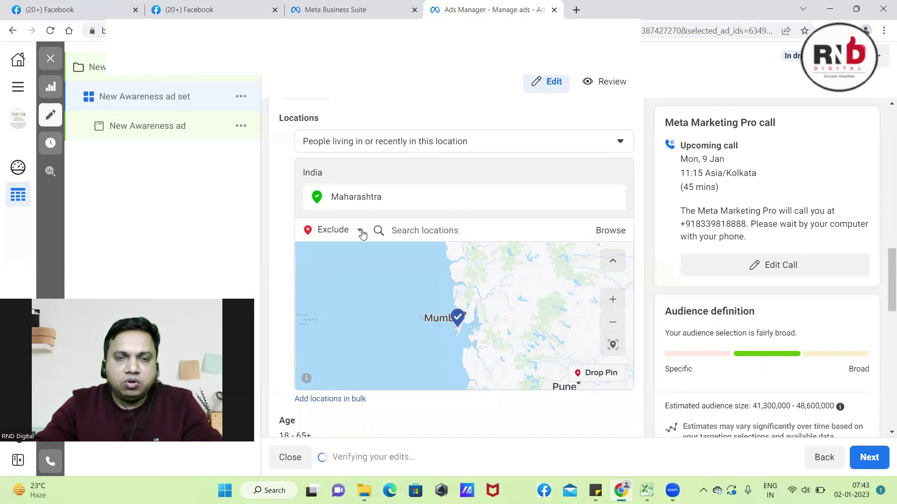
Step: Try the location targeting options "People living in this location" and "People recently in this location" for the Maharashtra audience
{"action": "scroll", "coordinate": [313, 187], "scroll_direction": "up", "scroll_amount": 1}
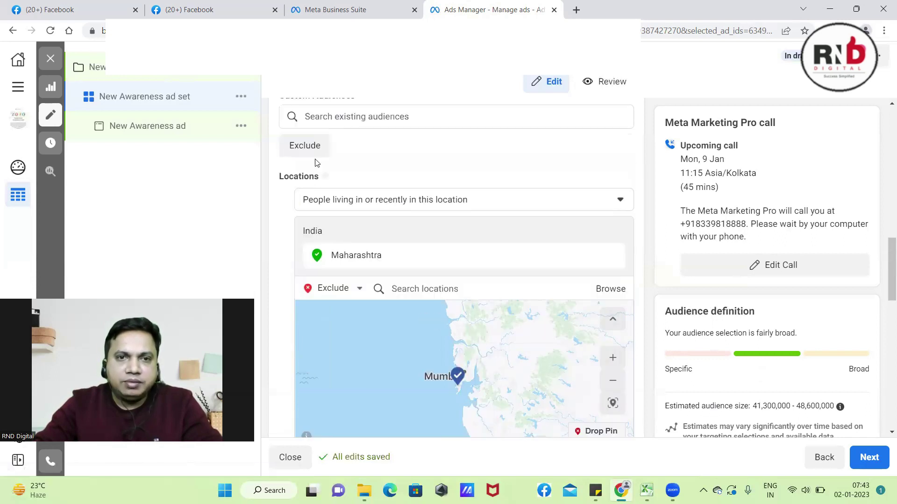
{"action": "left_click", "coordinate": [620, 200]}
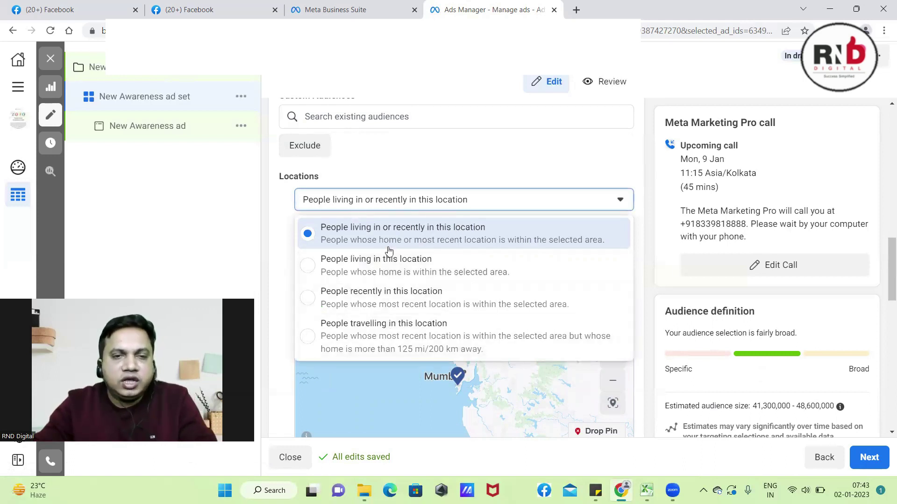
{"action": "left_click", "coordinate": [283, 216]}
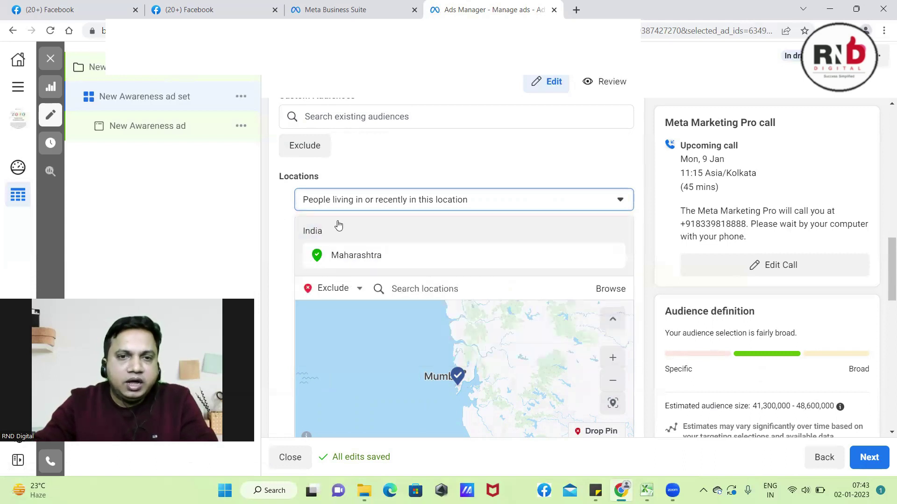
{"action": "left_click", "coordinate": [619, 200]}
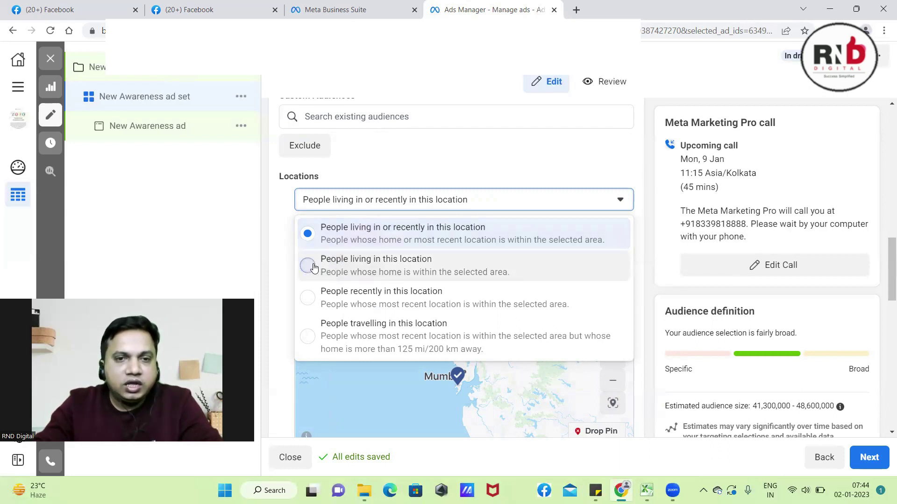
{"action": "left_click", "coordinate": [341, 267]}
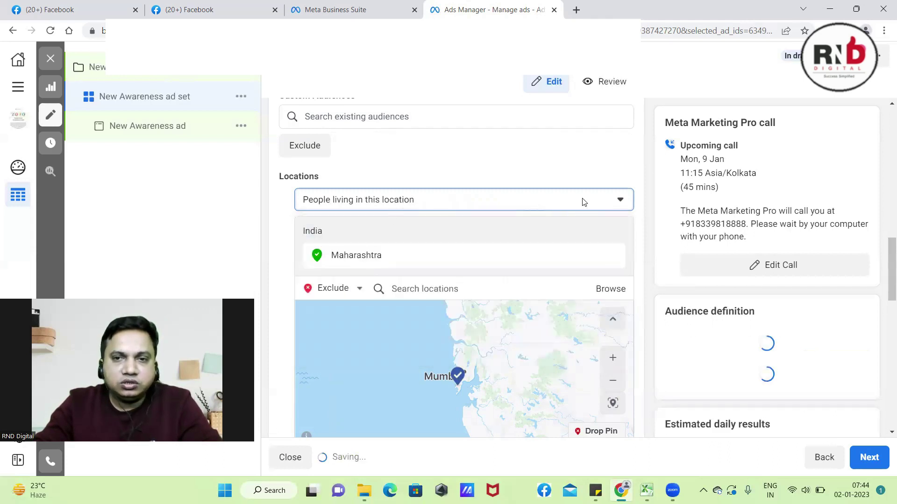
{"action": "left_click", "coordinate": [617, 202]}
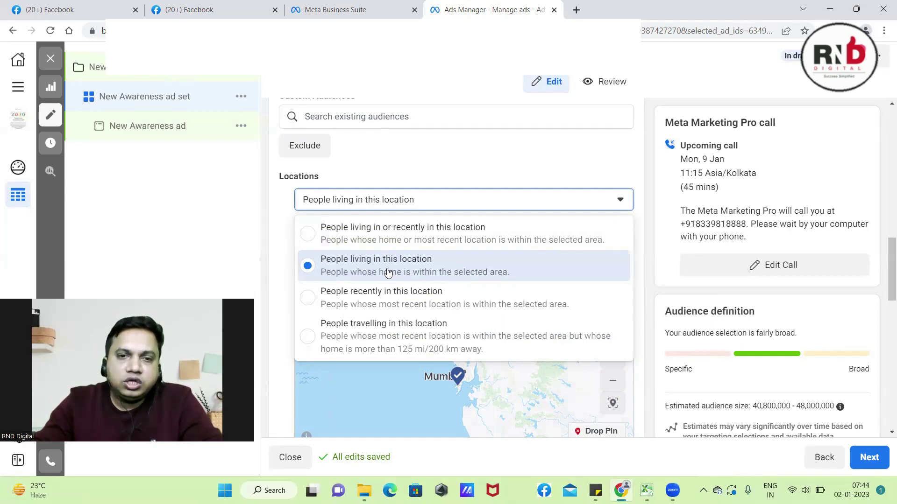
{"action": "left_click", "coordinate": [308, 298]}
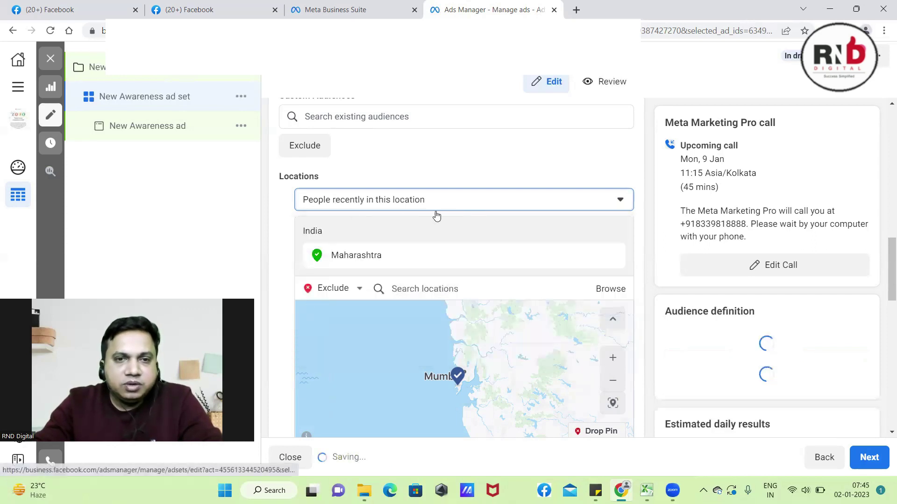
Step: Set the location targeting option to "People travelling in this location"
{"action": "left_click", "coordinate": [617, 201]}
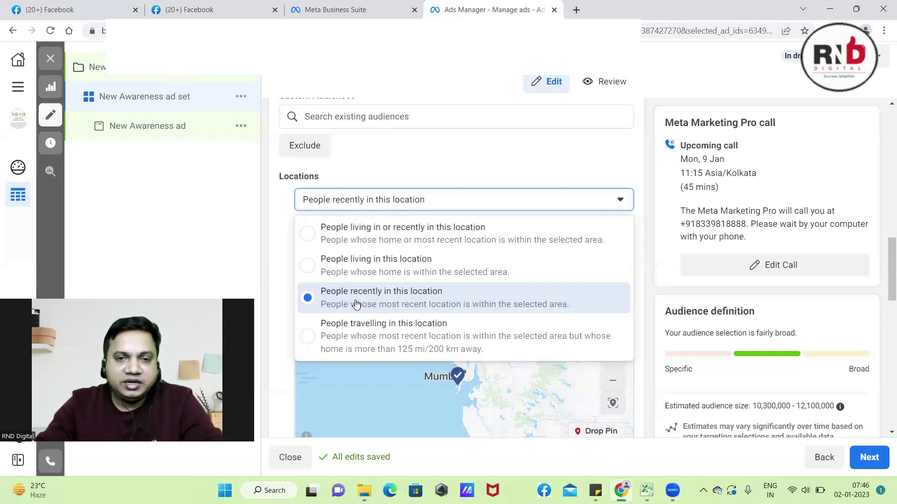
{"action": "left_click", "coordinate": [308, 342]}
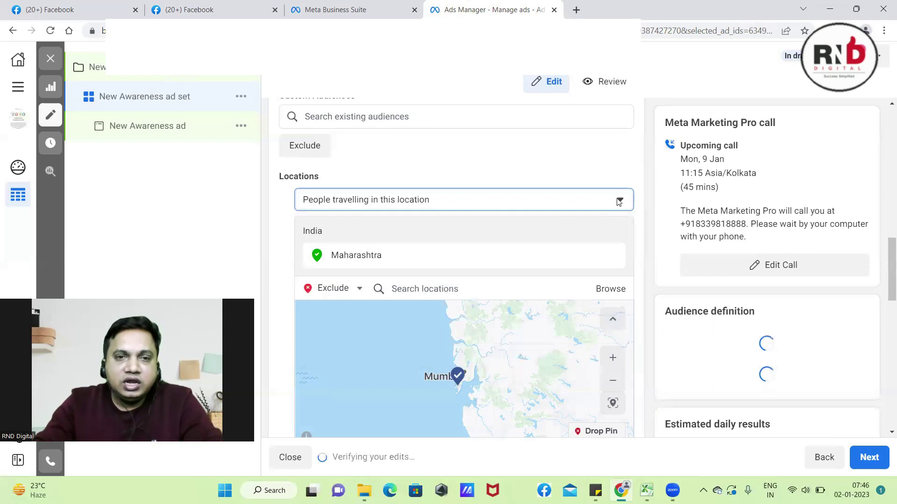
{"action": "left_click", "coordinate": [619, 201]}
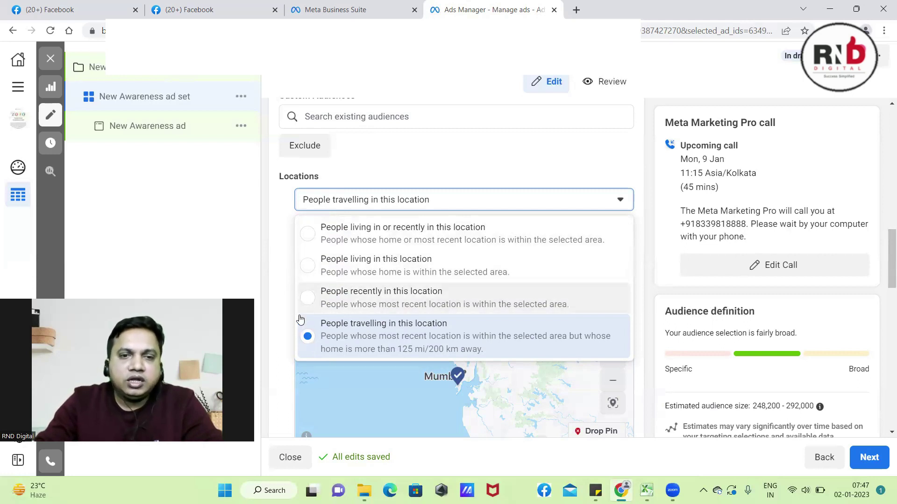
{"action": "left_click", "coordinate": [274, 245]}
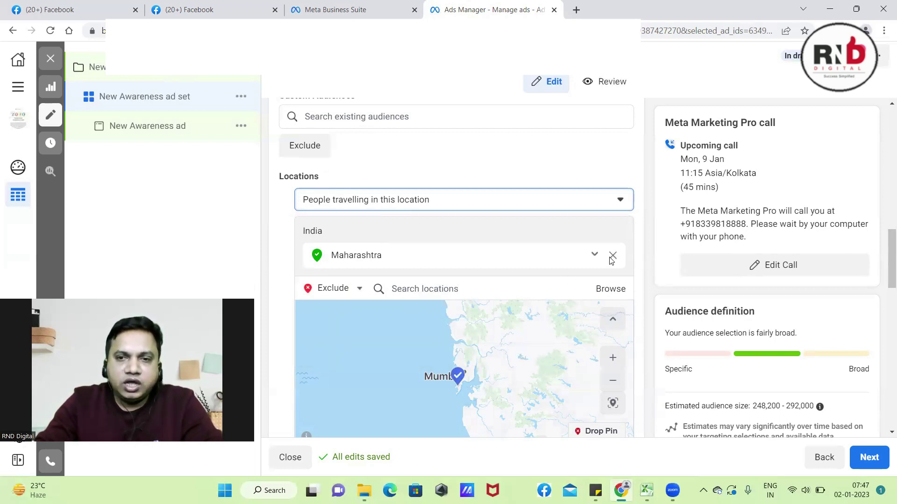
Step: Remove Maharashtra from the audience locations and switch the location mode back to Include
{"action": "left_click", "coordinate": [612, 259]}
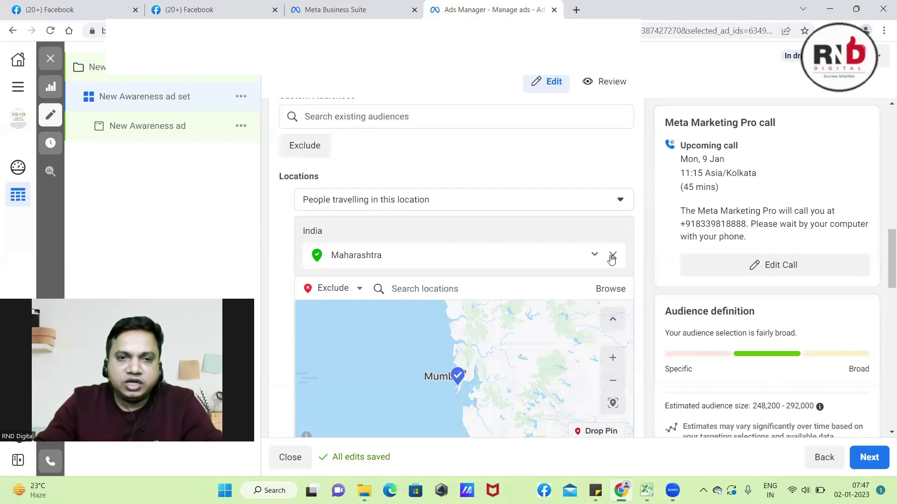
{"action": "left_click", "coordinate": [611, 256]}
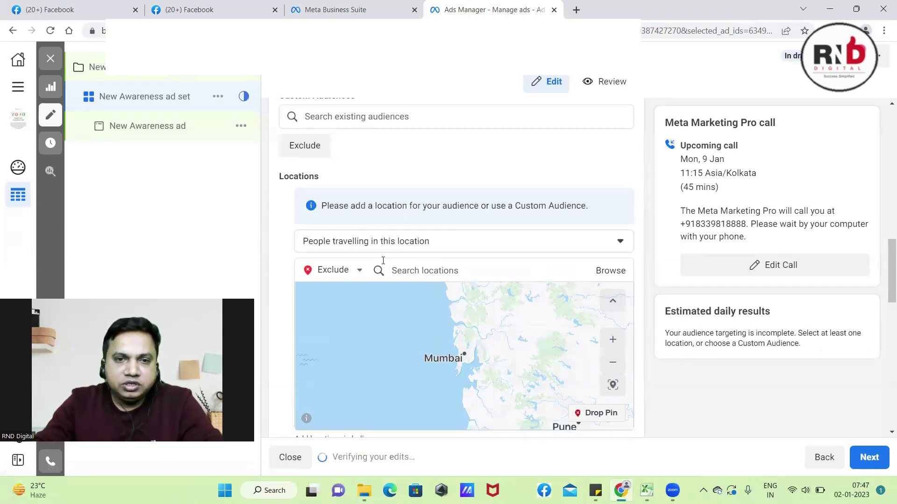
{"action": "left_click", "coordinate": [358, 273]}
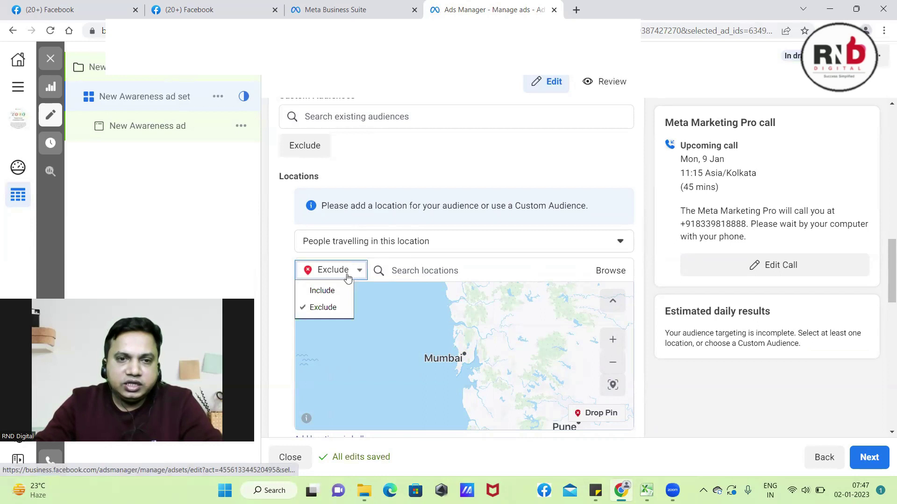
{"action": "left_click", "coordinate": [322, 290]}
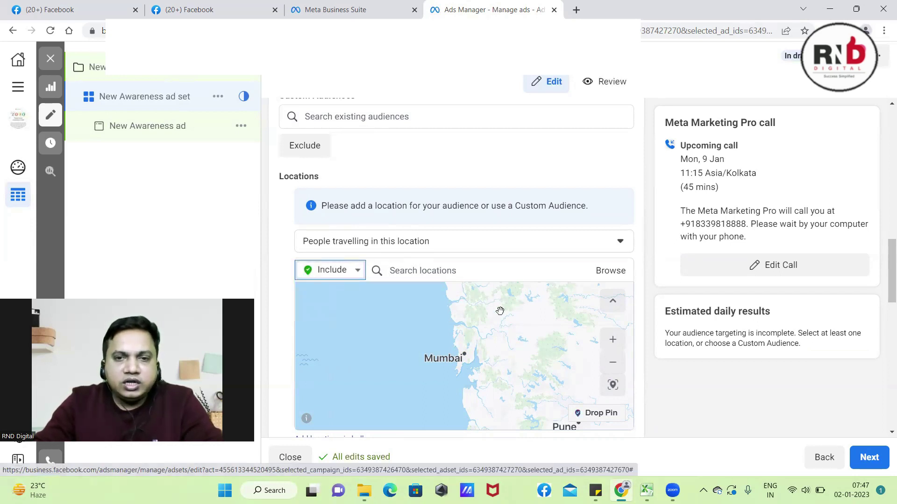
Step: Search for "thane" and add the city of Thane, Maharashtra, India as an included audience location
{"action": "scroll", "coordinate": [484, 319], "scroll_direction": "up", "scroll_amount": 3}
{"action": "left_click_drag", "start_coordinate": [438, 360], "coordinate": [439, 323]}
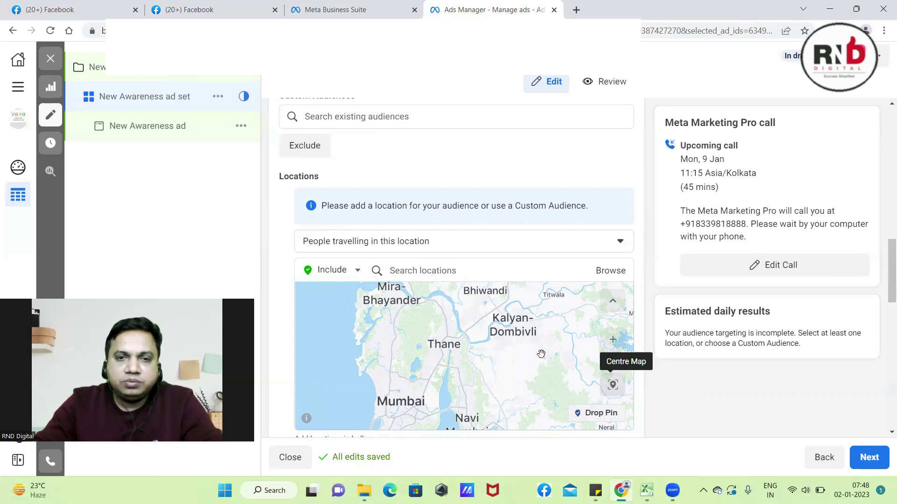
{"action": "left_click", "coordinate": [454, 271]}
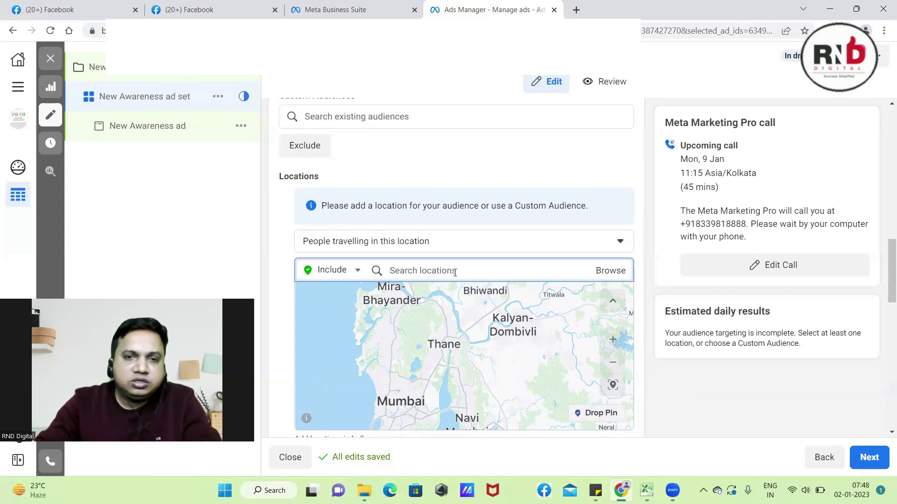
{"action": "type", "text": "thane"}
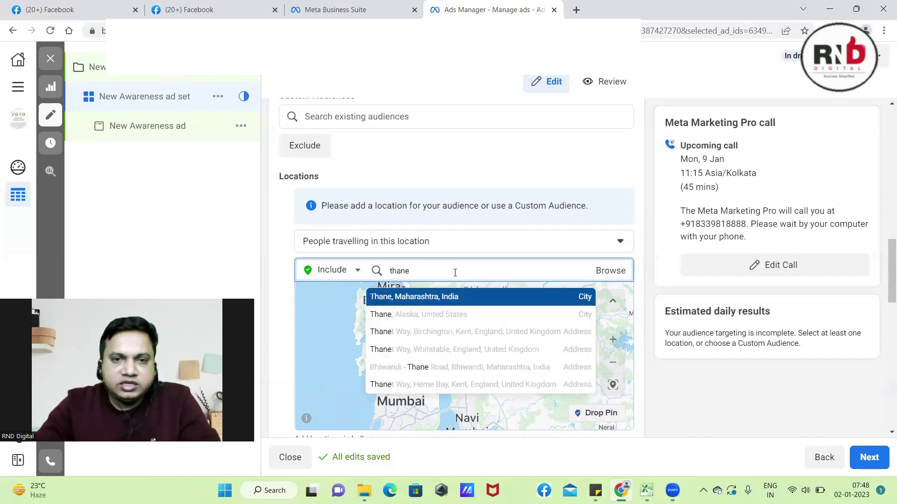
{"action": "left_click", "coordinate": [423, 299]}
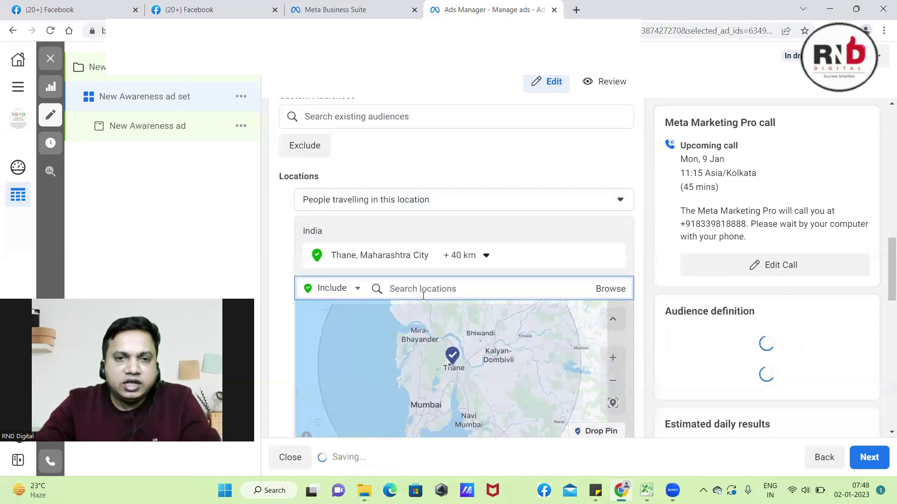
Step: Reduce the radius around Thane to 17 km
{"action": "left_click", "coordinate": [484, 257]}
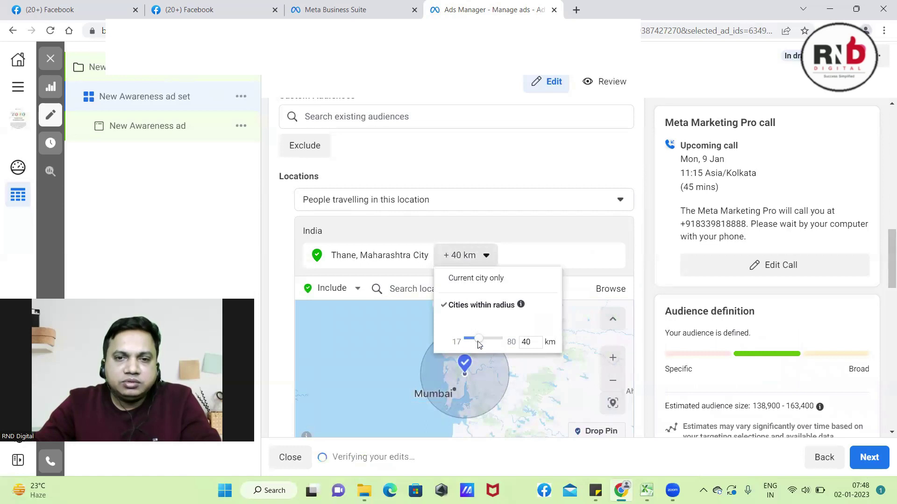
{"action": "left_click_drag", "start_coordinate": [478, 345], "coordinate": [465, 346]}
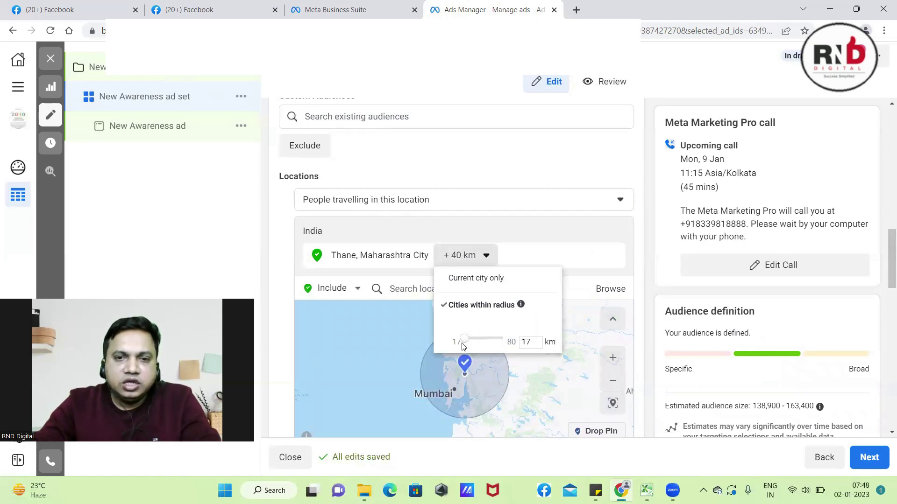
{"action": "left_click", "coordinate": [465, 368]}
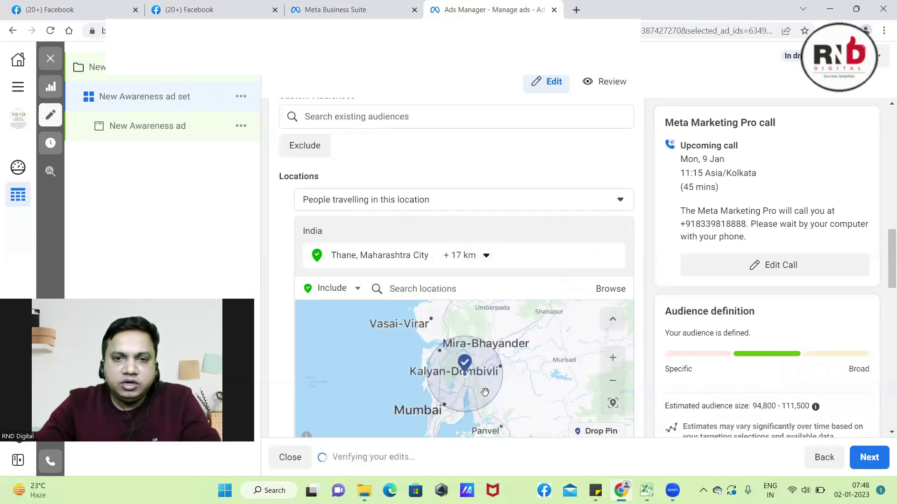
Step: Try to set the radius around Thane to 5 km
{"action": "left_click", "coordinate": [475, 258]}
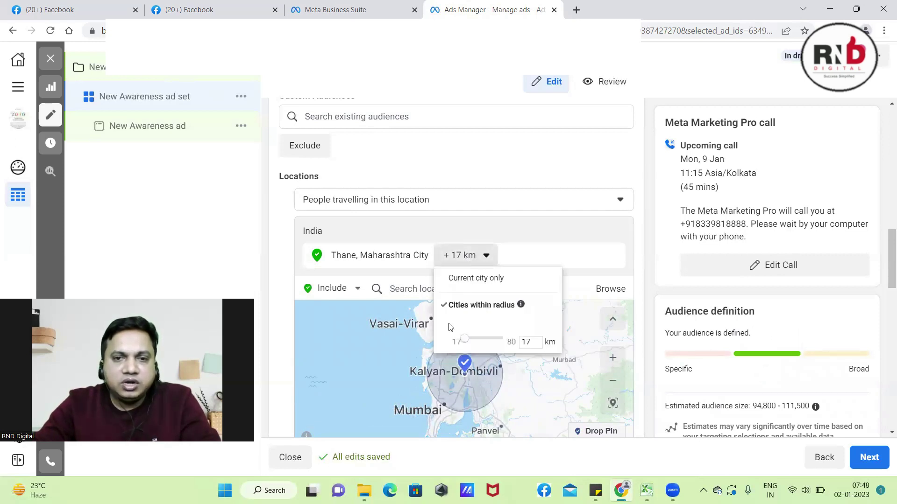
{"action": "left_click_drag", "start_coordinate": [534, 345], "coordinate": [521, 341]}
{"action": "type", "text": "5"}
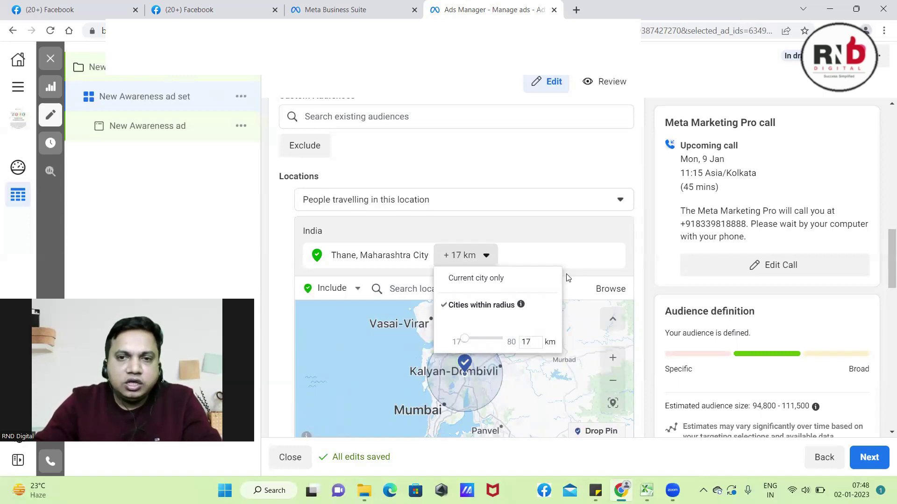
{"action": "left_click", "coordinate": [278, 240]}
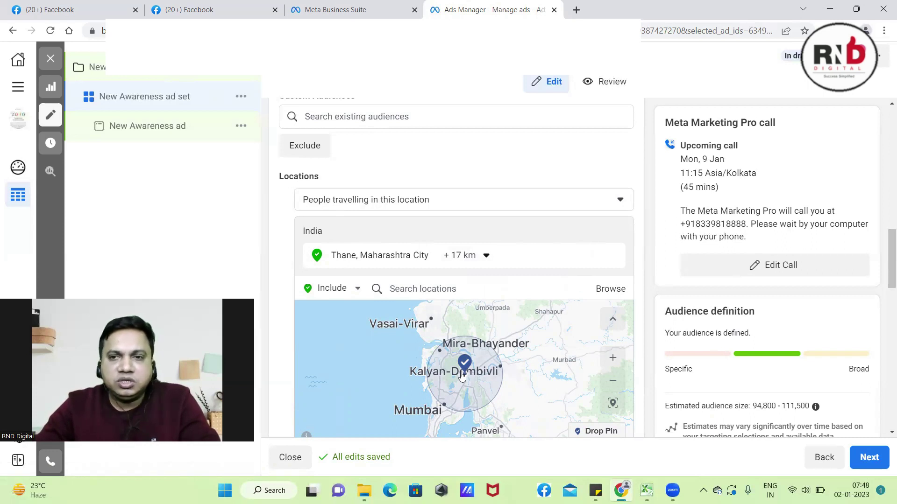
Step: Remove Thane from the audience locations
{"action": "mouse_move", "coordinate": [483, 263]}
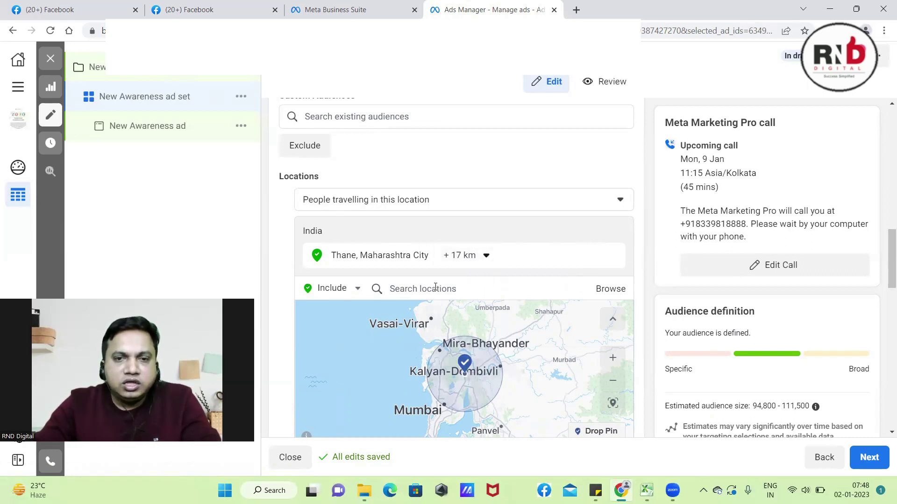
{"action": "mouse_move", "coordinate": [616, 260]}
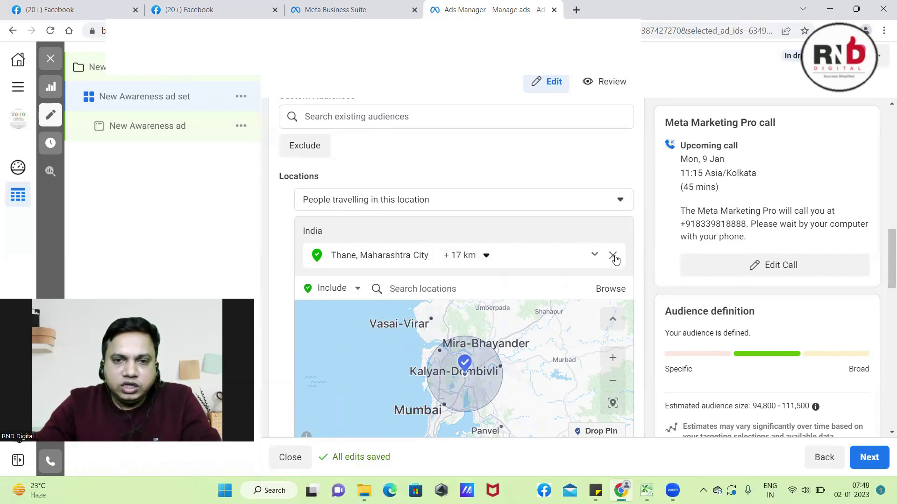
{"action": "left_click", "coordinate": [613, 256]}
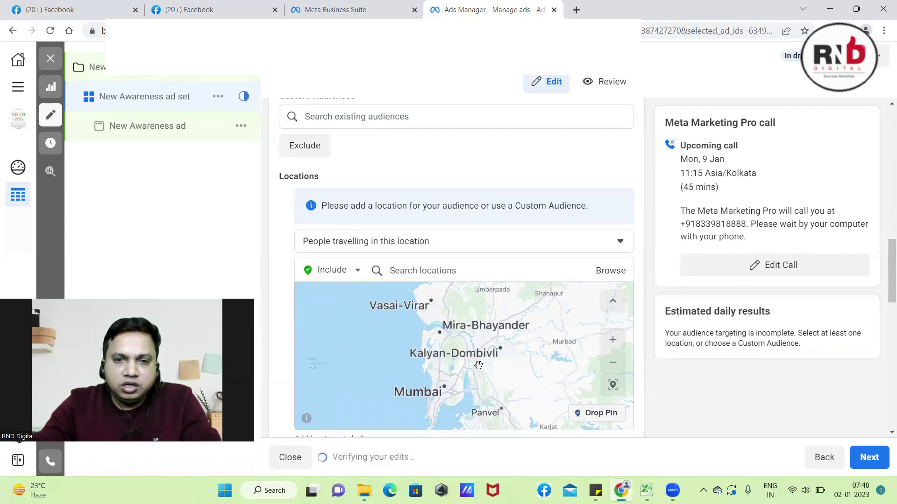
{"action": "scroll", "coordinate": [490, 351], "scroll_direction": "up", "scroll_amount": 3}
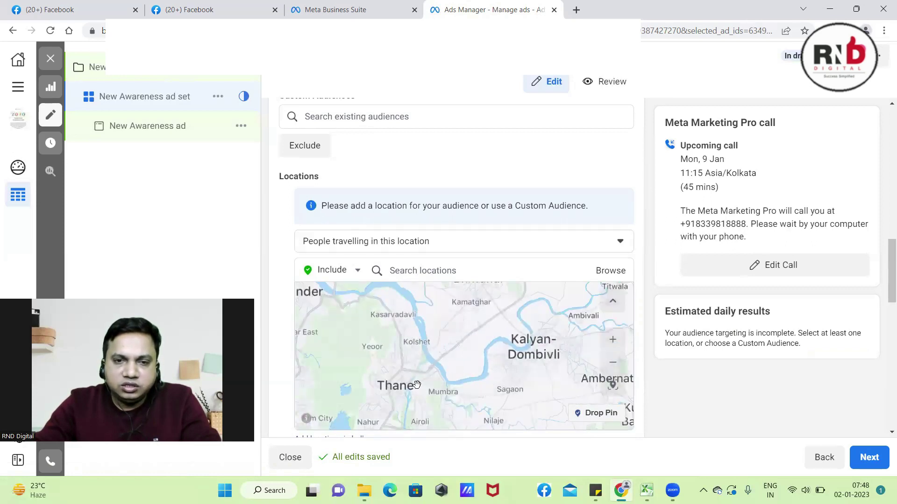
Step: Drop a pin on Thane on the locations map and reduce its radius to 1 km
{"action": "left_click", "coordinate": [590, 415]}
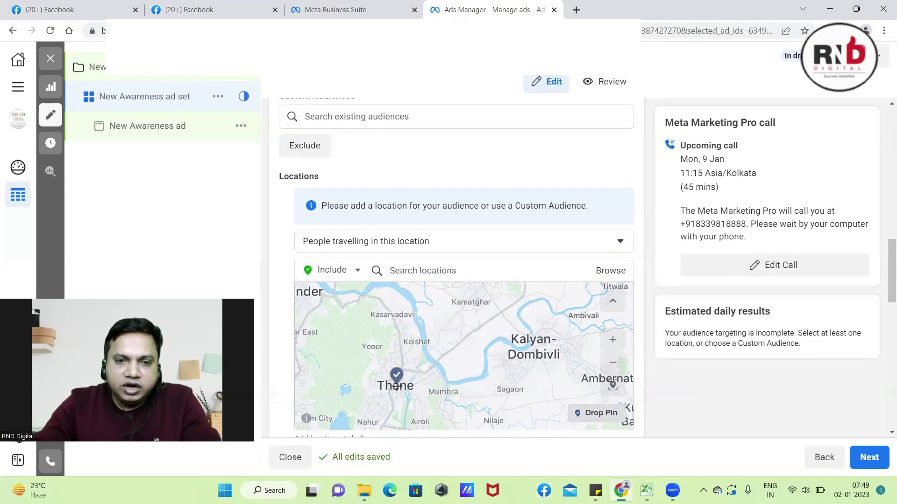
{"action": "left_click", "coordinate": [396, 382]}
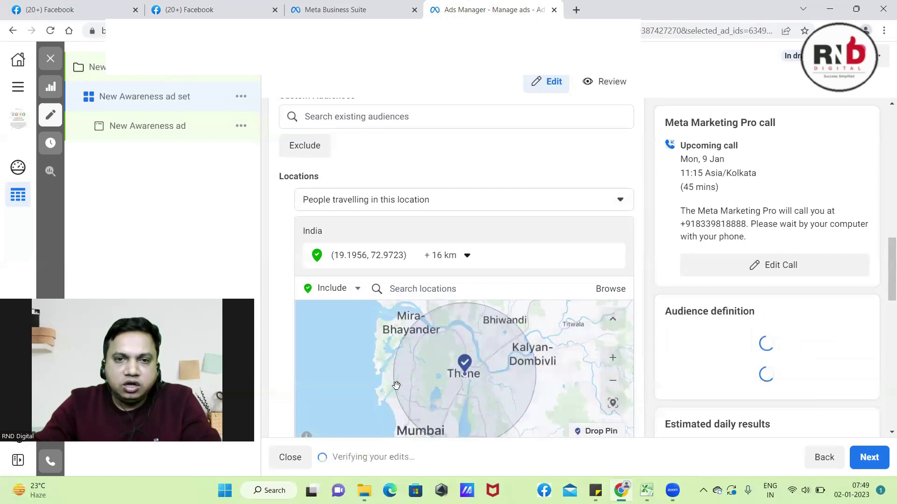
{"action": "left_click", "coordinate": [467, 262]}
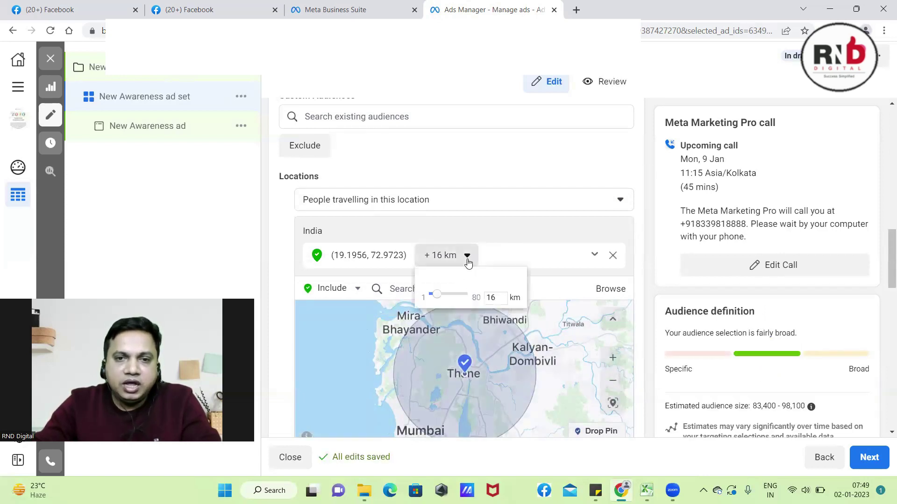
{"action": "left_click_drag", "start_coordinate": [436, 294], "coordinate": [424, 300]}
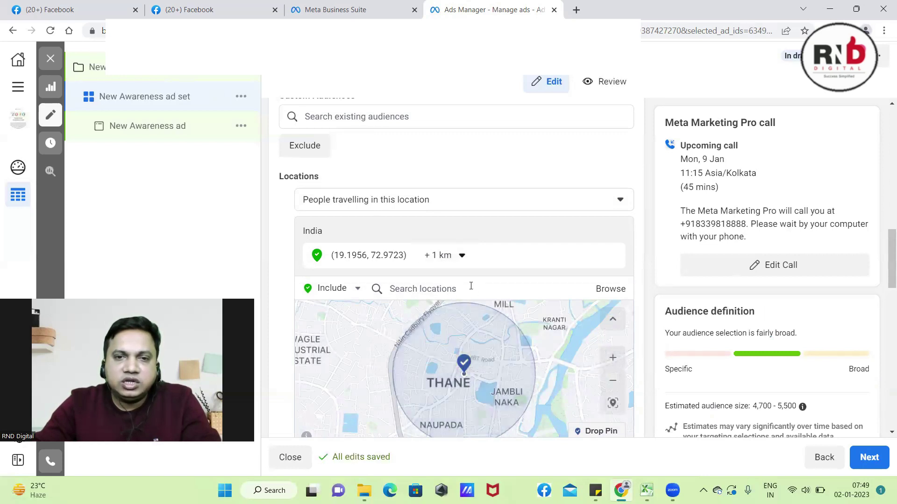
Step: Set the radius around the dropped Thane pin to 2 km
{"action": "left_click", "coordinate": [462, 256]}
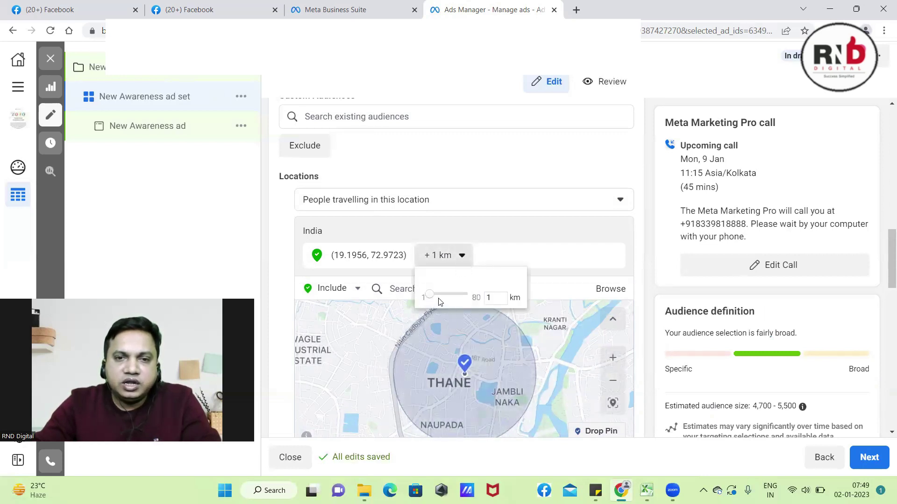
{"action": "type", "text": "2"}
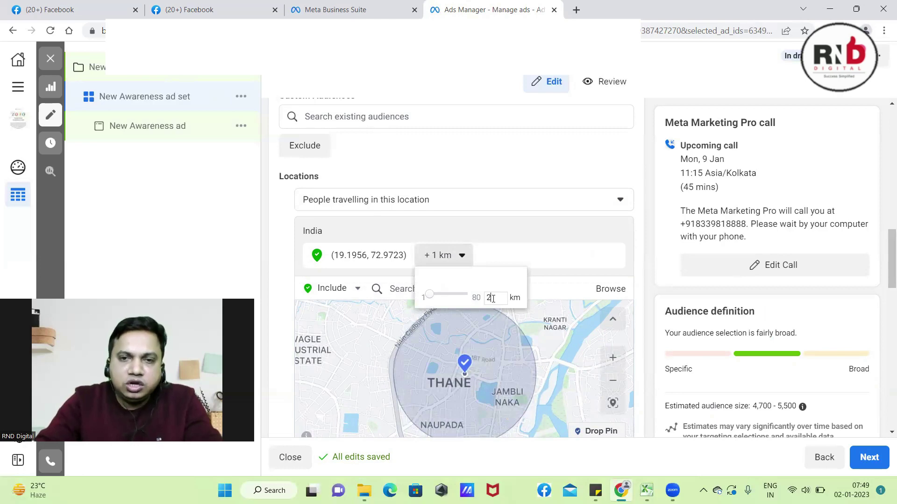
{"action": "key", "text": "Return"}
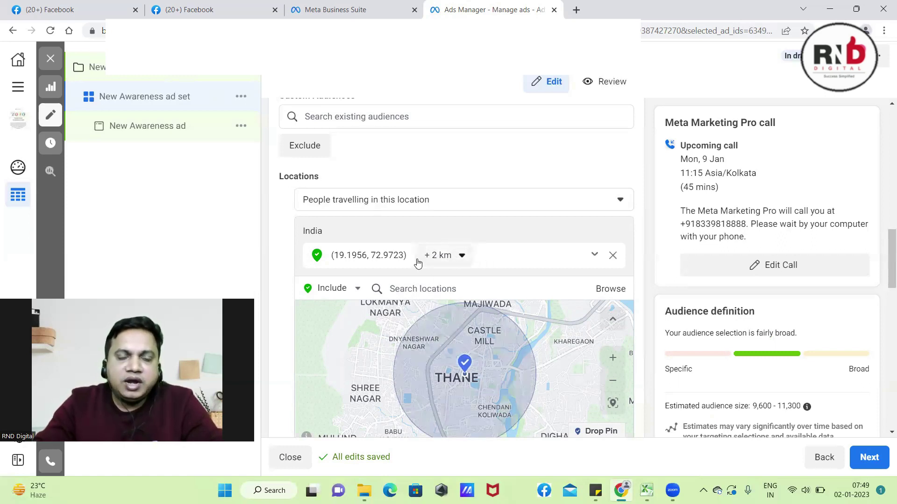
Step: Remove the dropped pin from the audience locations and check the location targeting types
{"action": "left_click", "coordinate": [615, 256]}
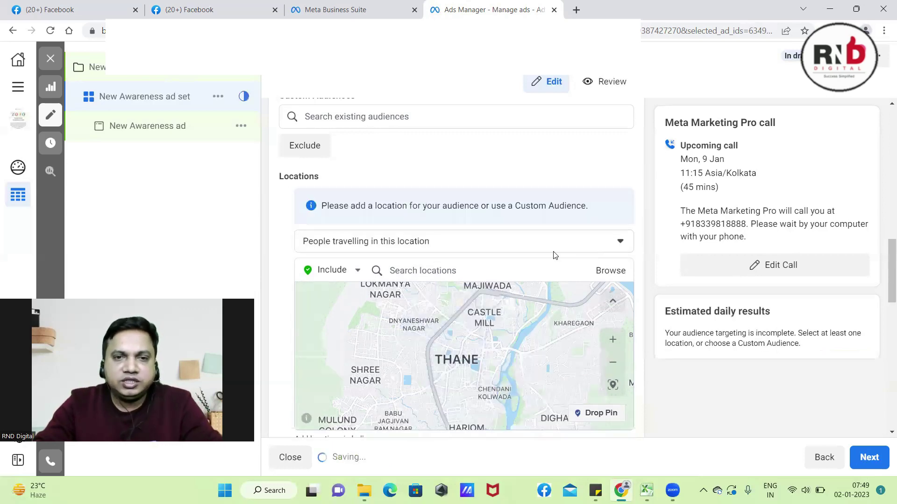
{"action": "left_click", "coordinate": [511, 243]}
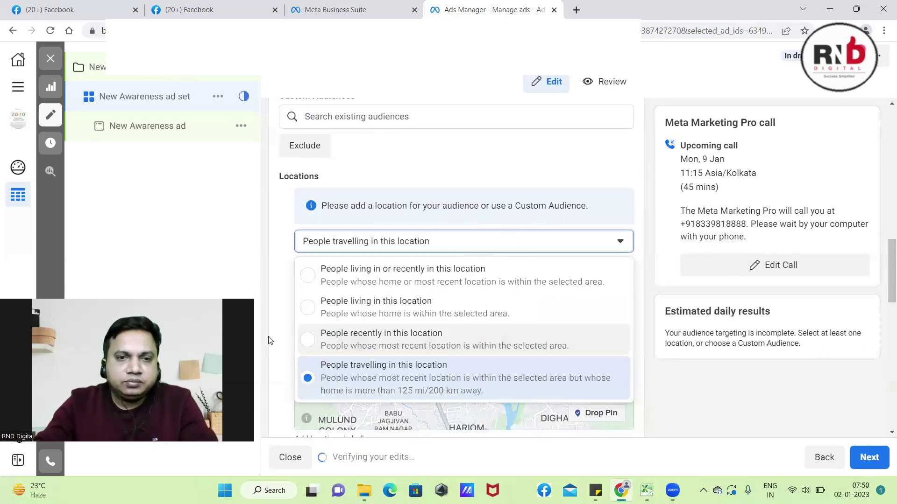
{"action": "left_click", "coordinate": [283, 274]}
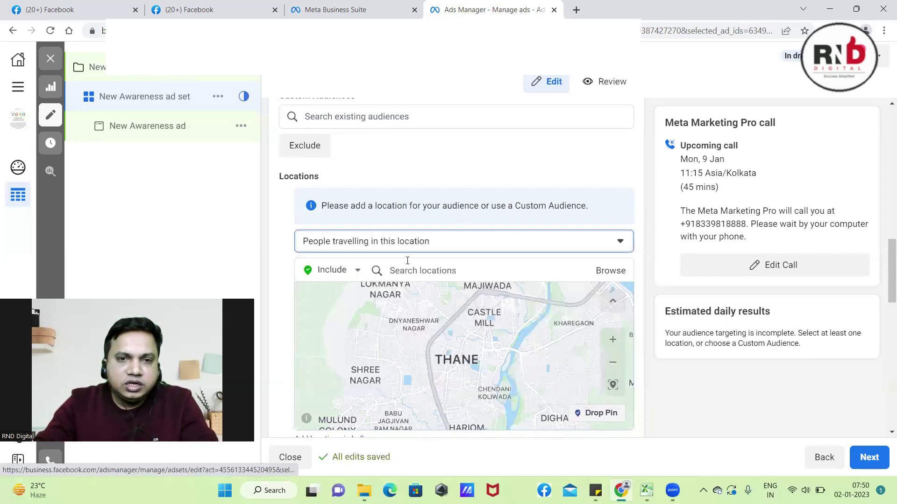
Step: Search the locations for "versova" and add the place Versova Village as an included location
{"action": "left_click", "coordinate": [415, 269]}
{"action": "type", "text": "v"}
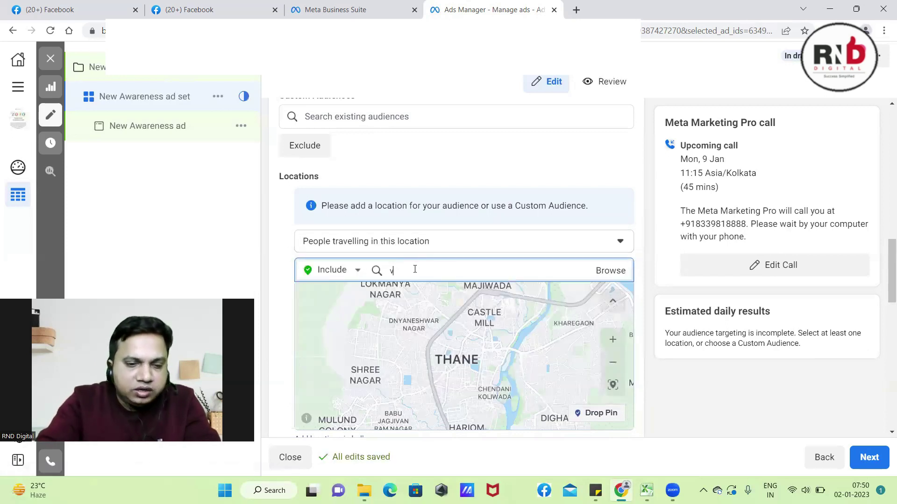
{"action": "type", "text": "ersova"}
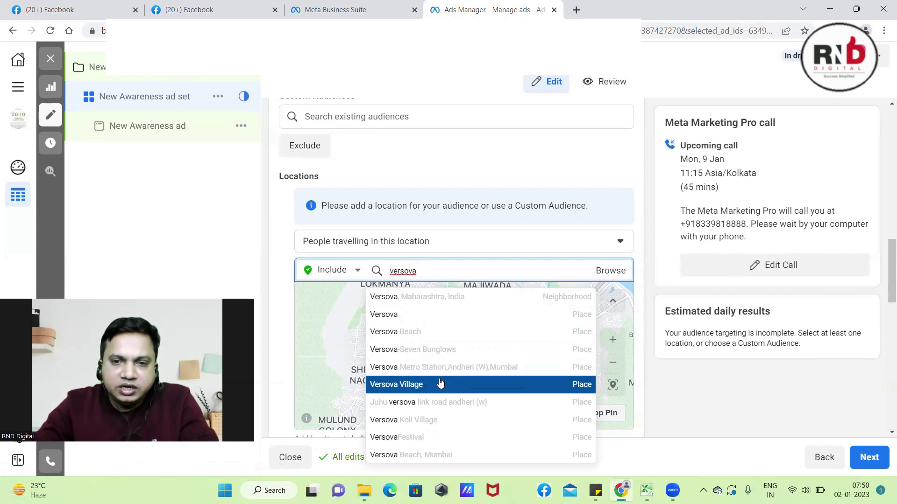
{"action": "left_click", "coordinate": [462, 384]}
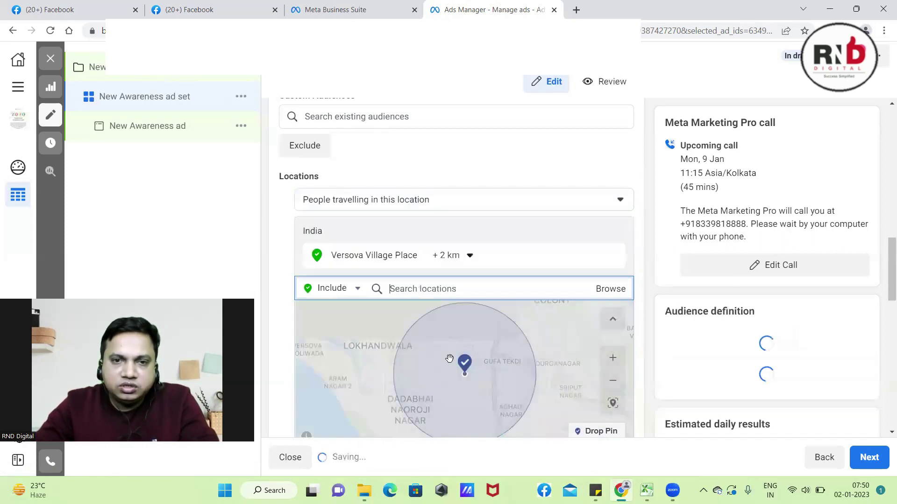
Step: Set the radius around Versova Village to 1 km
{"action": "left_click", "coordinate": [469, 257]}
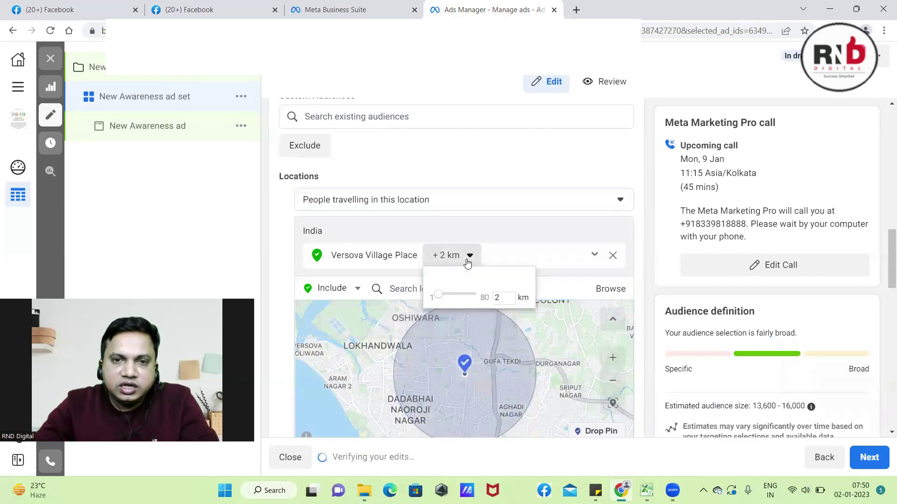
{"action": "double_click", "coordinate": [495, 298]}
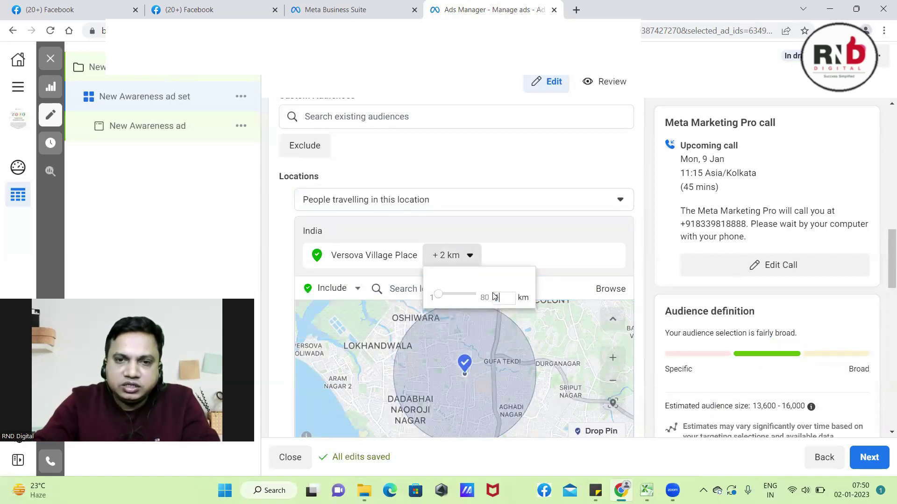
{"action": "type", "text": "1"}
{"action": "key", "text": "Return"}
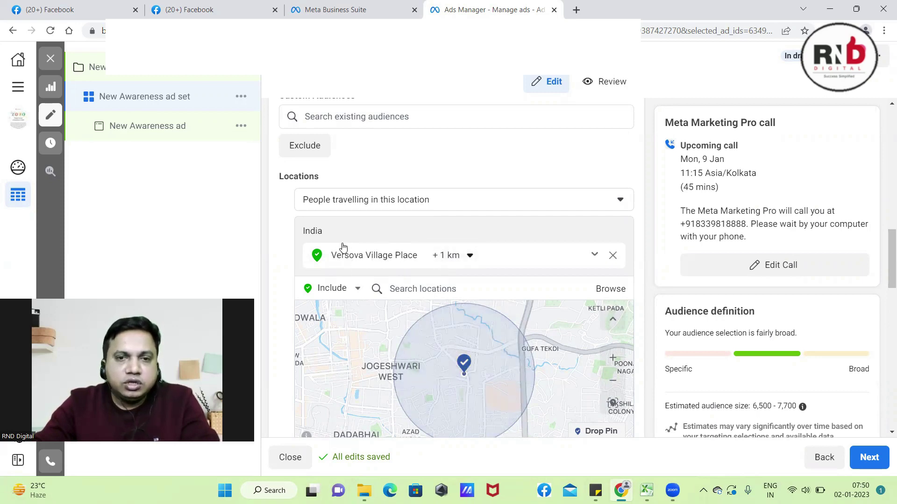
Step: Remove Versova Village from the audience locations
{"action": "left_click", "coordinate": [612, 256]}
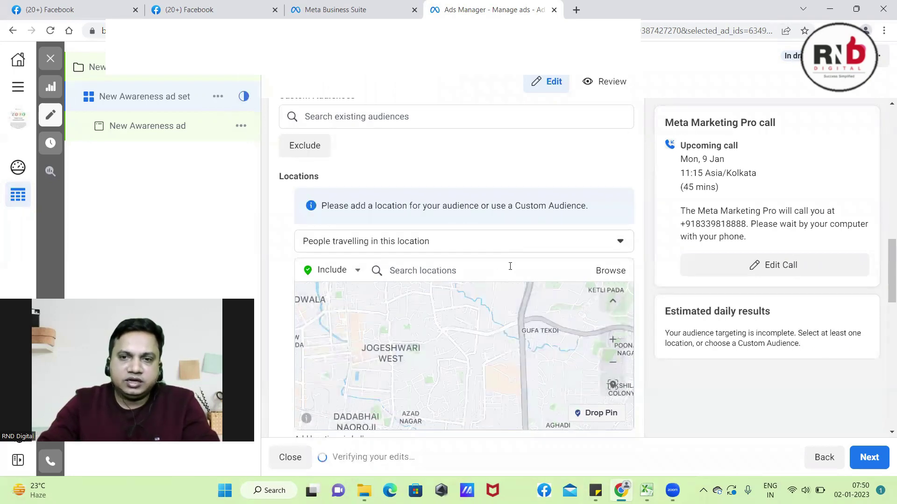
{"action": "scroll", "coordinate": [510, 266], "scroll_direction": "up", "scroll_amount": 3}
{"action": "scroll", "coordinate": [542, 369], "scroll_direction": "down", "scroll_amount": 3}
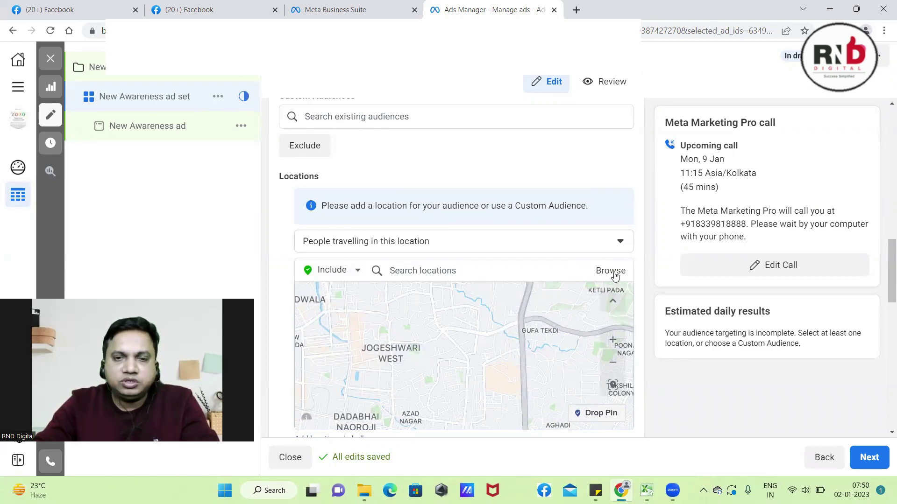
Step: Browse the available locations by country and include all of Africa in the audience
{"action": "scroll", "coordinate": [611, 271], "scroll_direction": "down", "scroll_amount": 1}
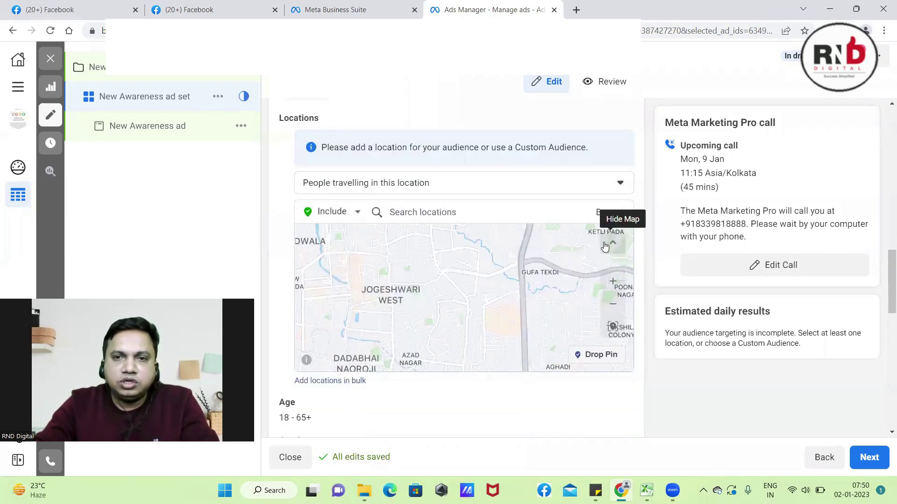
{"action": "left_click", "coordinate": [611, 214]}
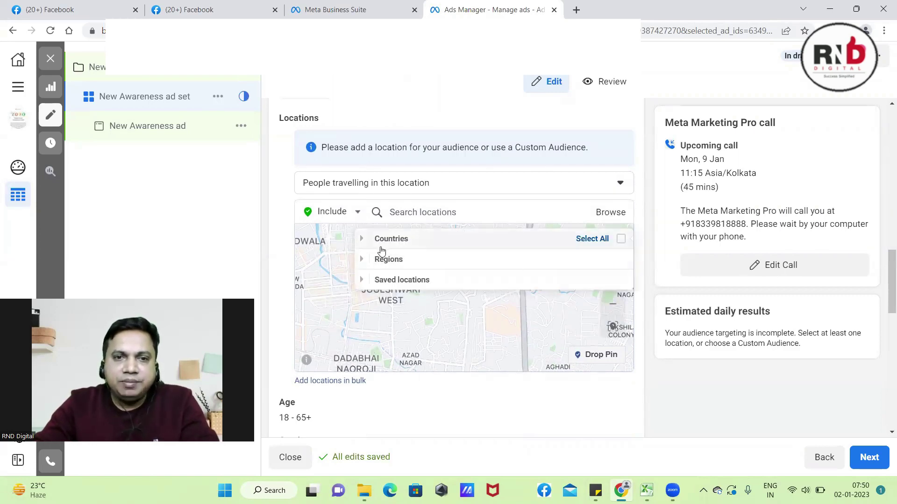
{"action": "mouse_move", "coordinate": [374, 243]}
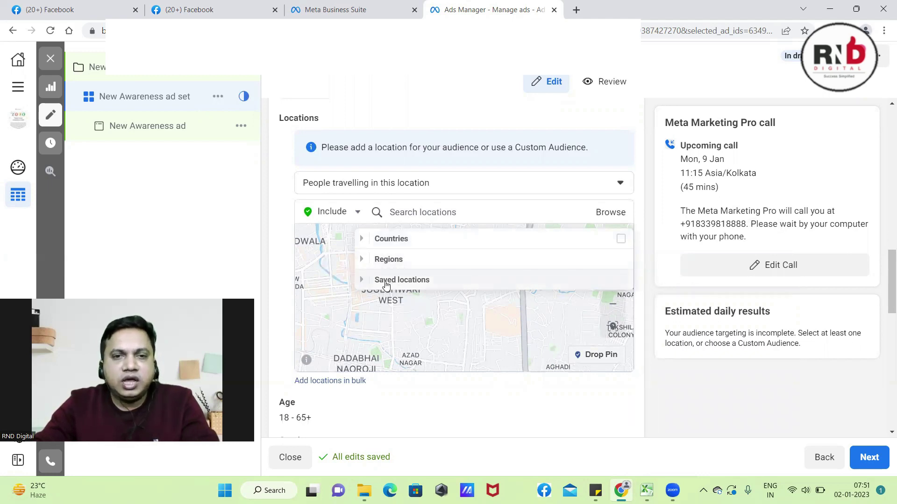
{"action": "left_click", "coordinate": [389, 241]}
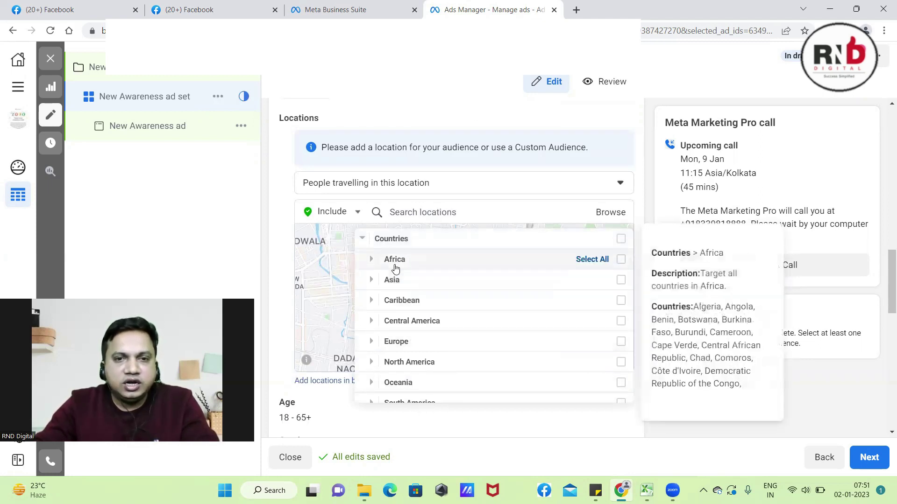
{"action": "left_click", "coordinate": [620, 260]}
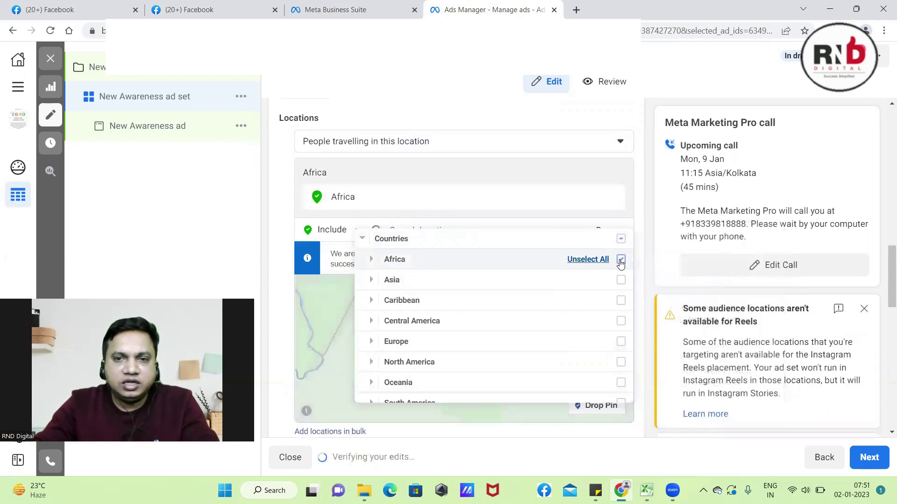
Step: Unselect all of Africa and look through the individual African countries that can be targeted
{"action": "left_click", "coordinate": [589, 262]}
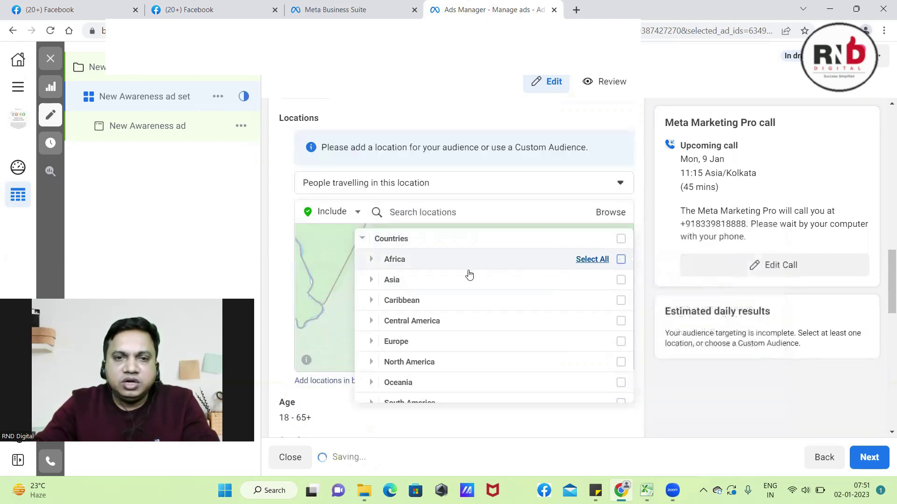
{"action": "left_click", "coordinate": [398, 264]}
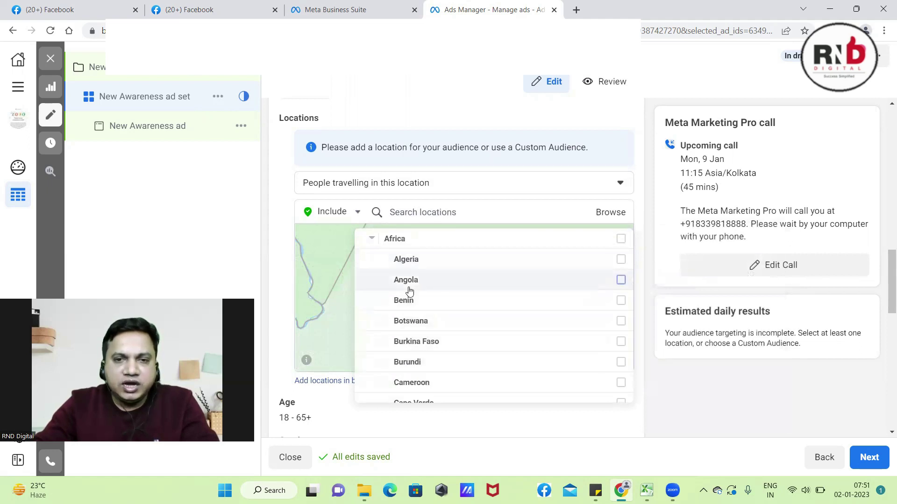
{"action": "scroll", "coordinate": [415, 320], "scroll_direction": "down", "scroll_amount": 1}
{"action": "scroll", "coordinate": [414, 320], "scroll_direction": "down", "scroll_amount": 2}
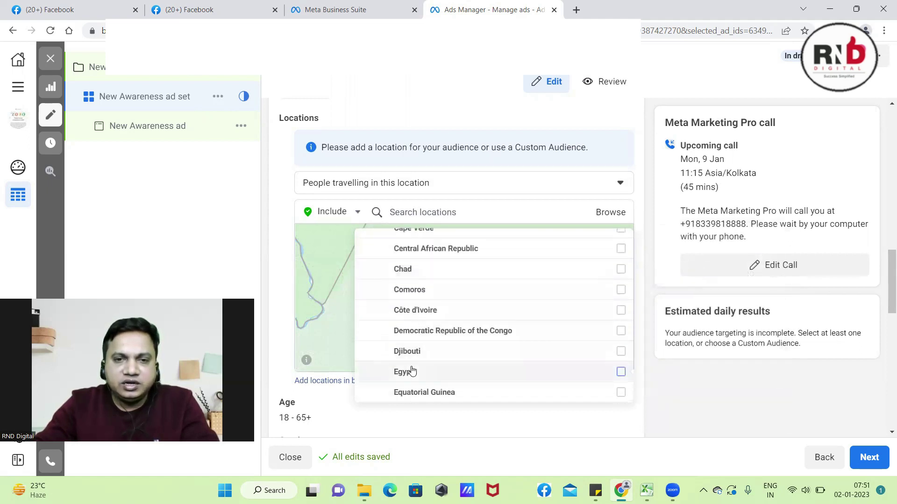
{"action": "scroll", "coordinate": [411, 360], "scroll_direction": "down", "scroll_amount": 1}
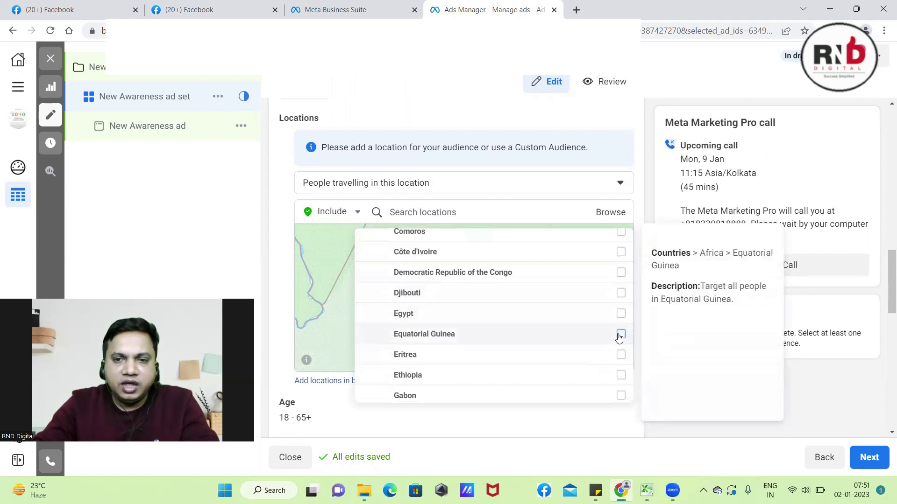
{"action": "scroll", "coordinate": [588, 345], "scroll_direction": "up", "scroll_amount": 5}
{"action": "left_click", "coordinate": [397, 260]}
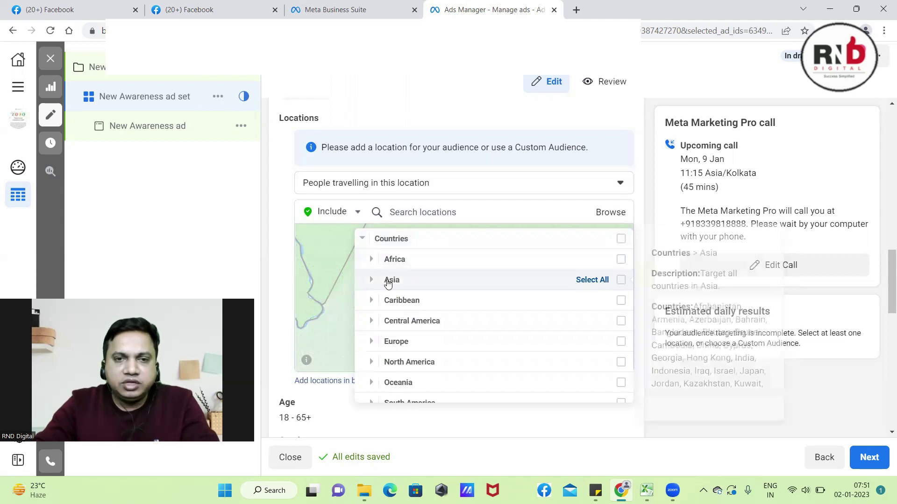
Step: Include India as an audience location from the Asian countries in the location browser
{"action": "left_click", "coordinate": [388, 280]}
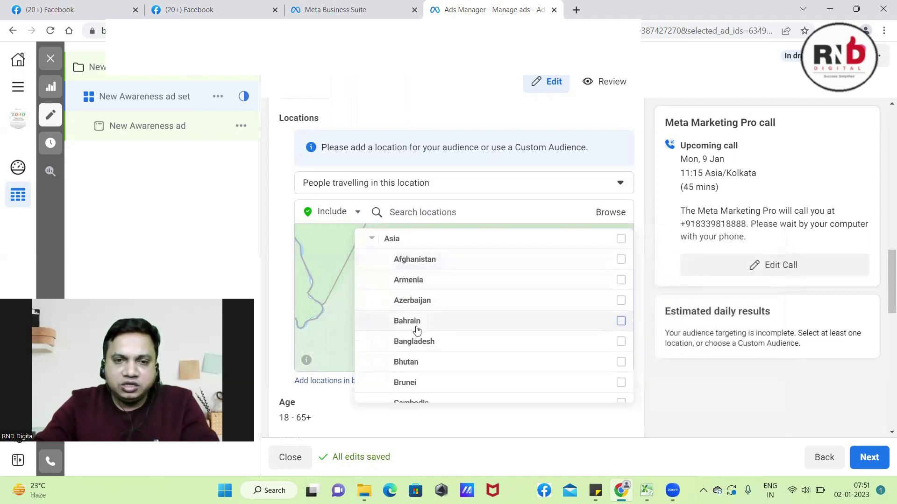
{"action": "scroll", "coordinate": [413, 318], "scroll_direction": "down", "scroll_amount": 3}
{"action": "scroll", "coordinate": [414, 317], "scroll_direction": "down", "scroll_amount": 2}
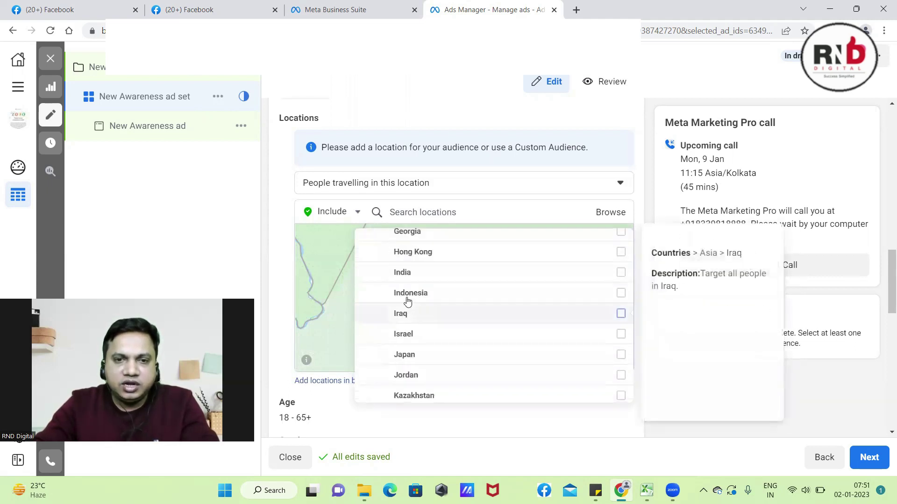
{"action": "left_click", "coordinate": [620, 273]}
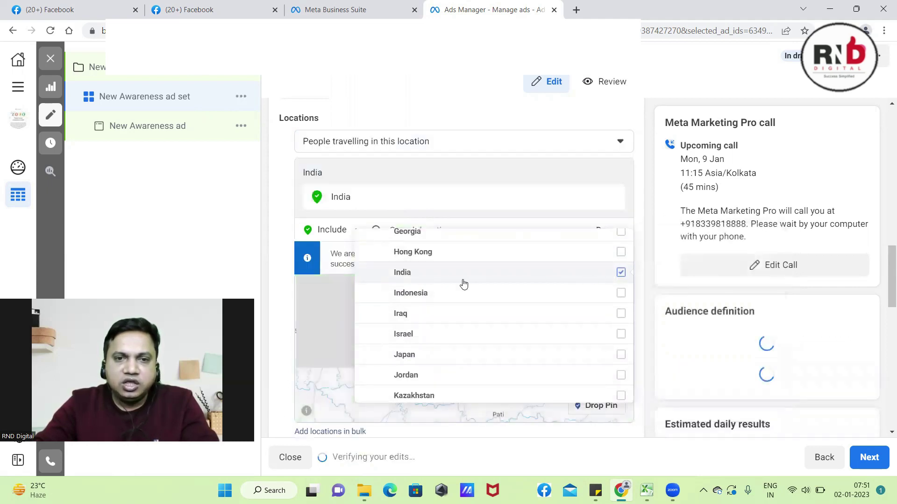
Step: Collapse the Asian countries and examine the Regions groups available for location targeting
{"action": "scroll", "coordinate": [417, 280], "scroll_direction": "up", "scroll_amount": 3}
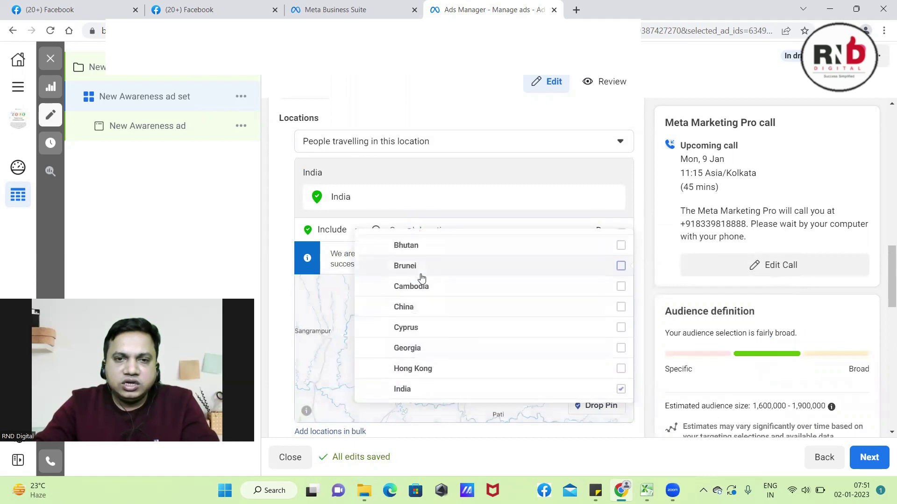
{"action": "scroll", "coordinate": [417, 275], "scroll_direction": "up", "scroll_amount": 3}
{"action": "left_click", "coordinate": [395, 280]}
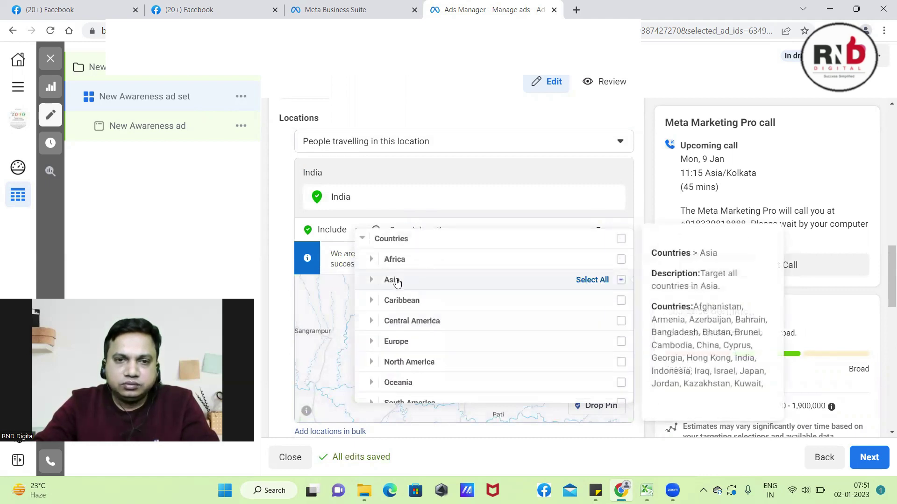
{"action": "scroll", "coordinate": [424, 312], "scroll_direction": "down", "scroll_amount": 2}
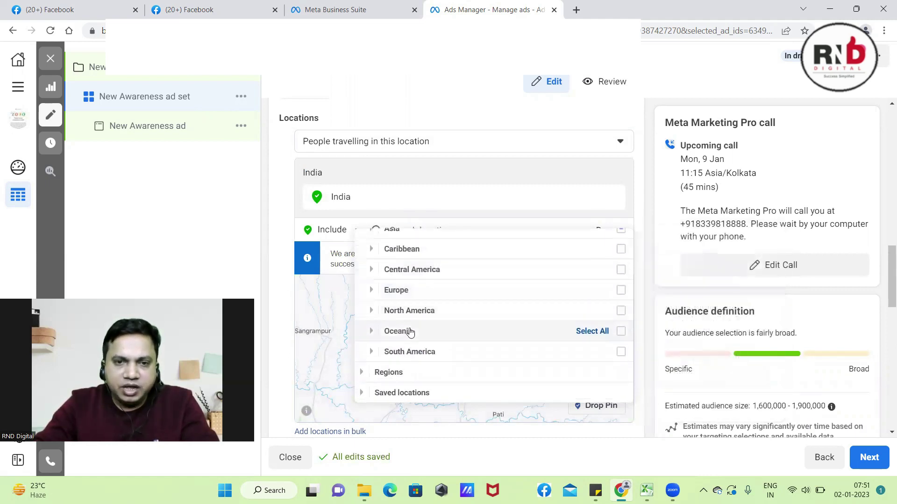
{"action": "left_click", "coordinate": [387, 374]}
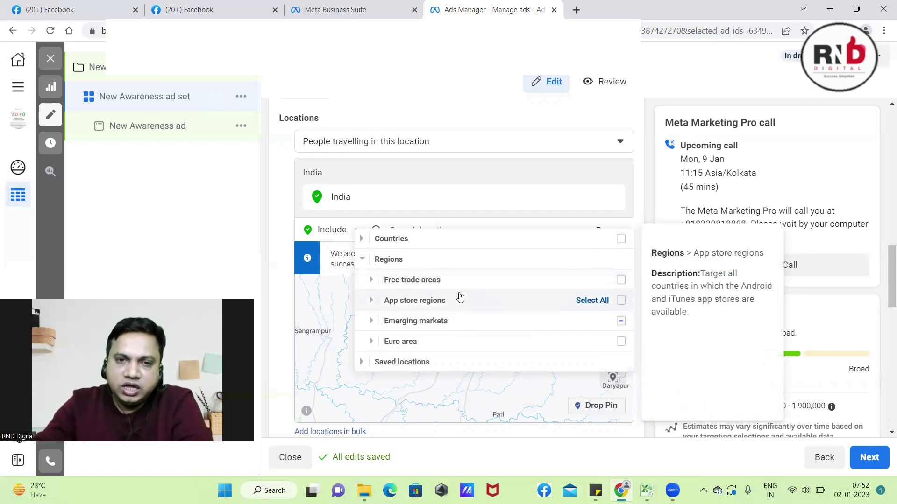
Step: Examine the free trade areas offered under Regions, including the European Economic Area, ASEAN Free Trade Area and Gulf Cooperation Council
{"action": "left_click", "coordinate": [415, 281]}
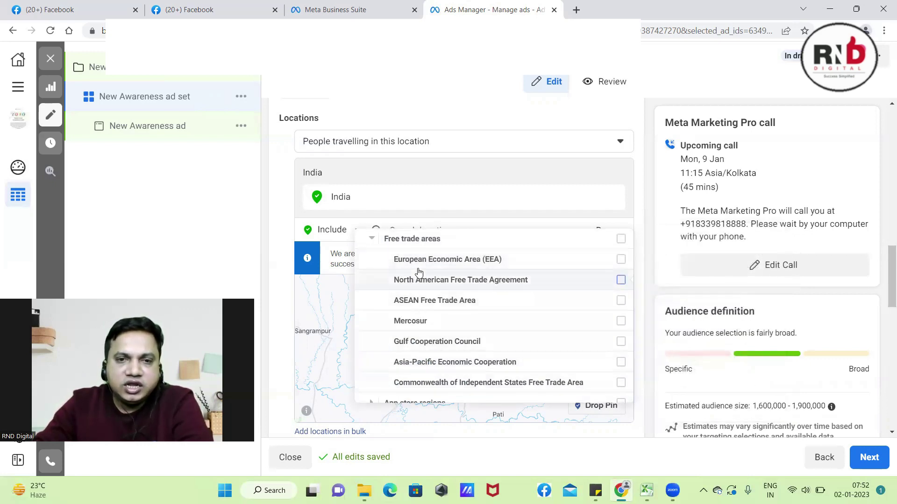
{"action": "mouse_move", "coordinate": [398, 264]}
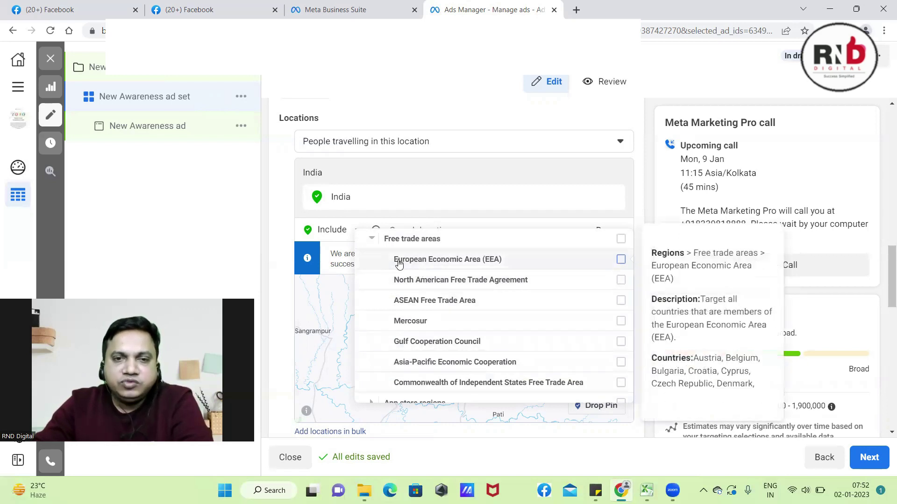
{"action": "mouse_move", "coordinate": [405, 303]}
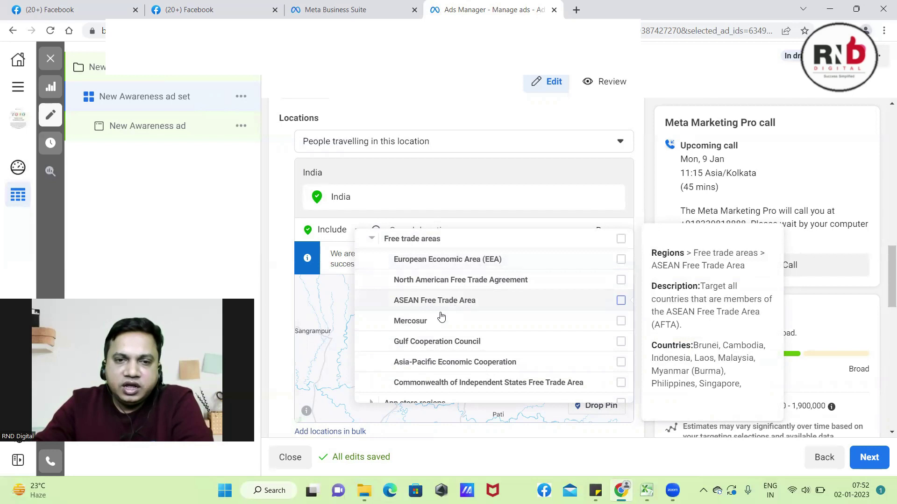
{"action": "mouse_move", "coordinate": [406, 349]}
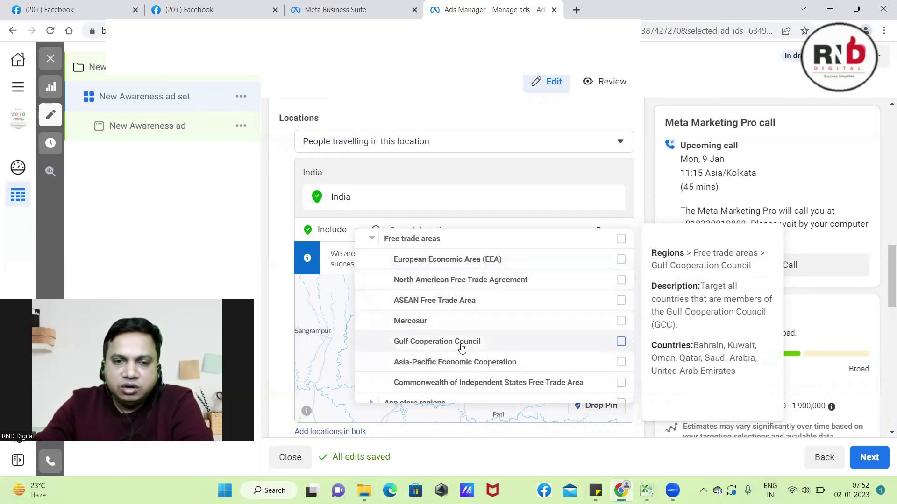
{"action": "mouse_move", "coordinate": [448, 330]}
{"action": "scroll", "coordinate": [449, 331], "scroll_direction": "down", "scroll_amount": 3}
{"action": "scroll", "coordinate": [436, 362], "scroll_direction": "up", "scroll_amount": 3}
{"action": "mouse_move", "coordinate": [428, 276]}
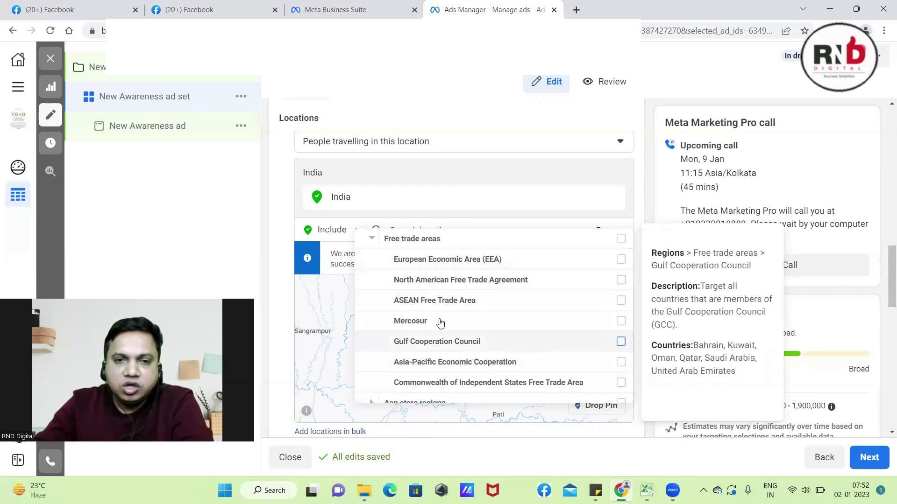
{"action": "left_click", "coordinate": [407, 239]}
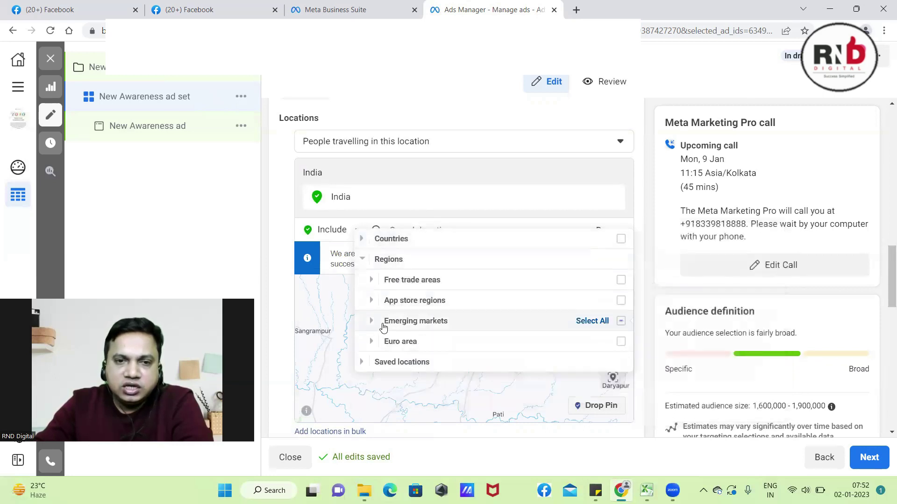
Step: Create a saved locations list and try to match Mumbai with the location type Counties or regions
{"action": "left_click", "coordinate": [387, 365]}
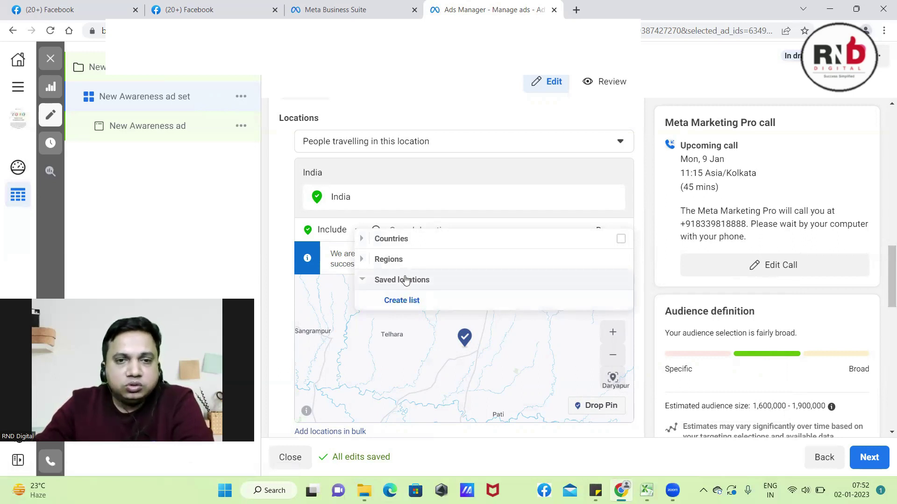
{"action": "left_click", "coordinate": [403, 301]}
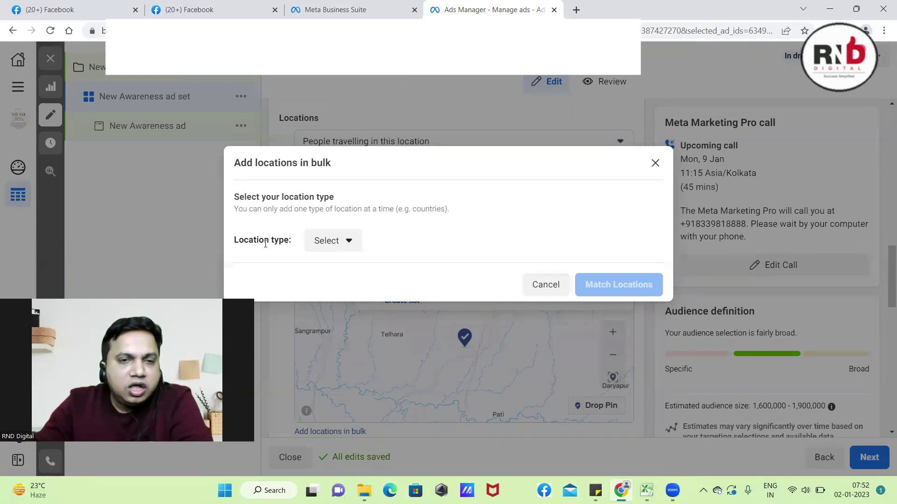
{"action": "left_click", "coordinate": [352, 243]}
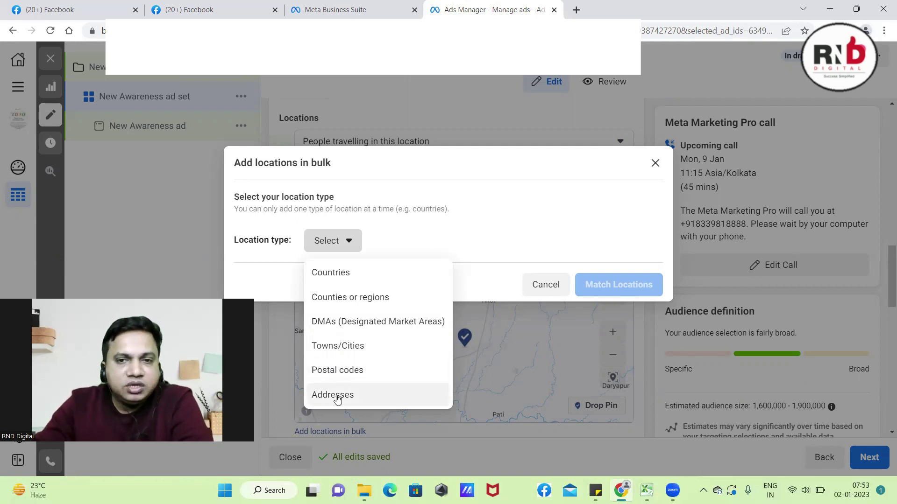
{"action": "left_click", "coordinate": [360, 297]}
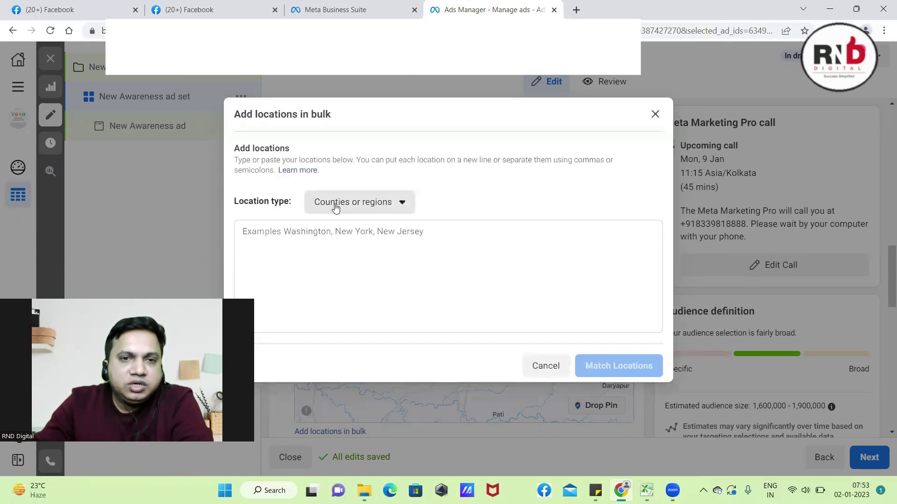
{"action": "left_click", "coordinate": [335, 237]}
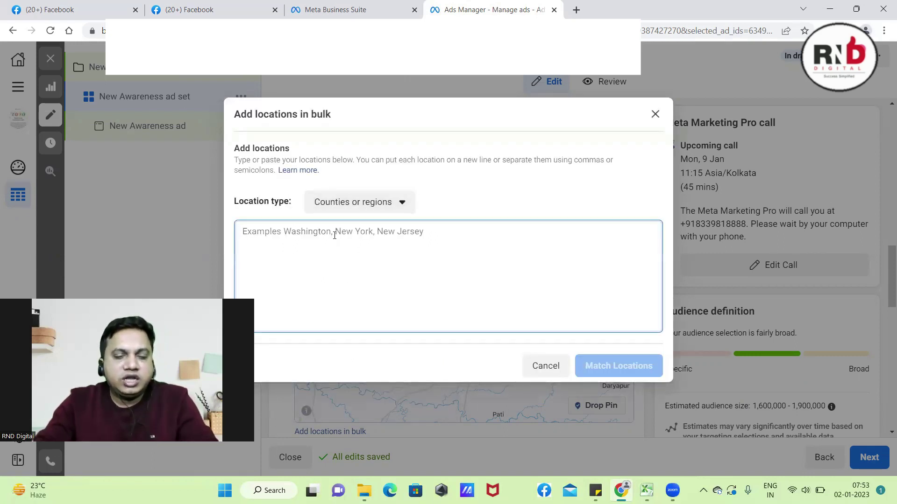
{"action": "type", "text": "Mumbai"}
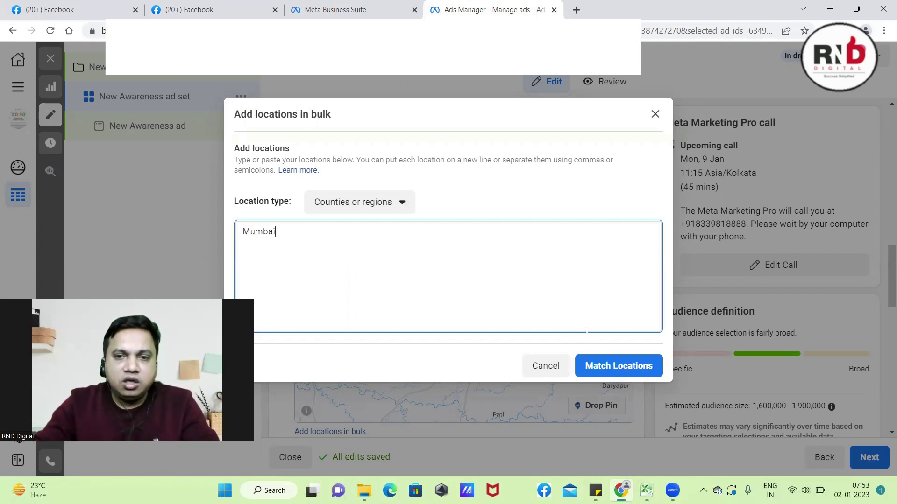
{"action": "left_click", "coordinate": [605, 365]}
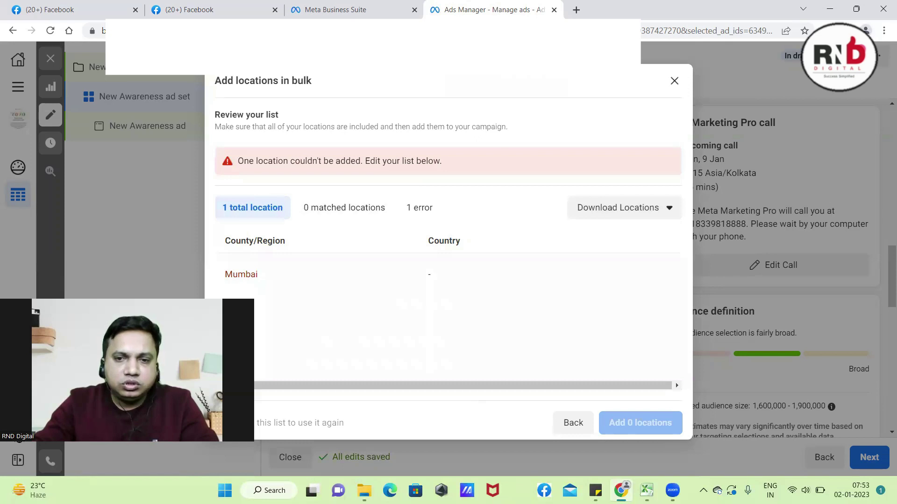
{"action": "left_click", "coordinate": [578, 423]}
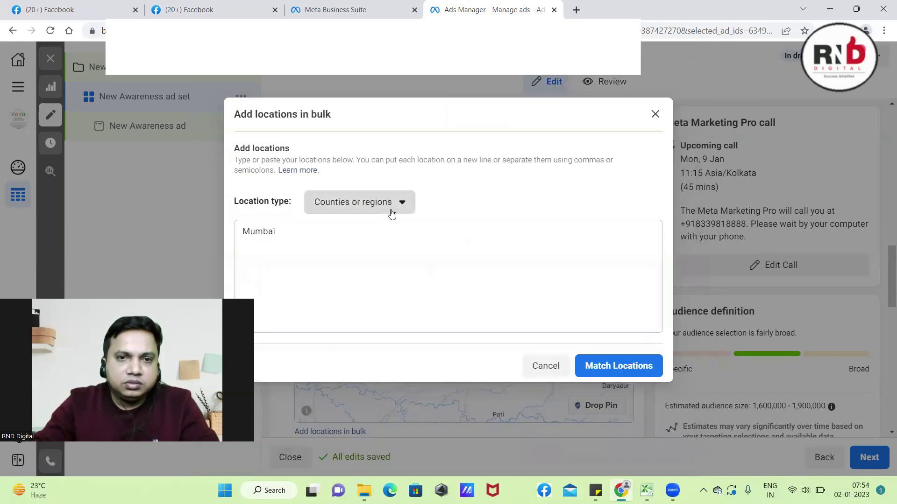
Step: Set the bulk location type to Towns/Cities with a default radius of 80 km and match Mumbai
{"action": "left_click", "coordinate": [389, 208]}
{"action": "left_click", "coordinate": [343, 309]}
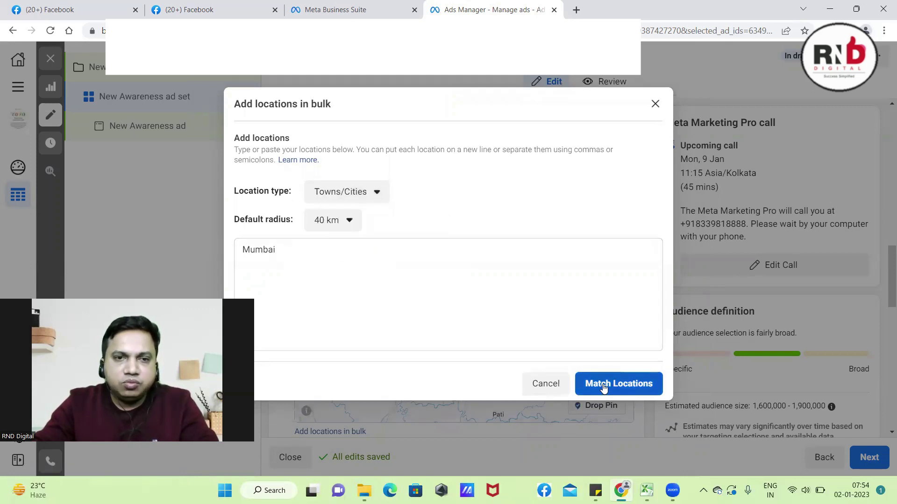
{"action": "left_click", "coordinate": [344, 223]}
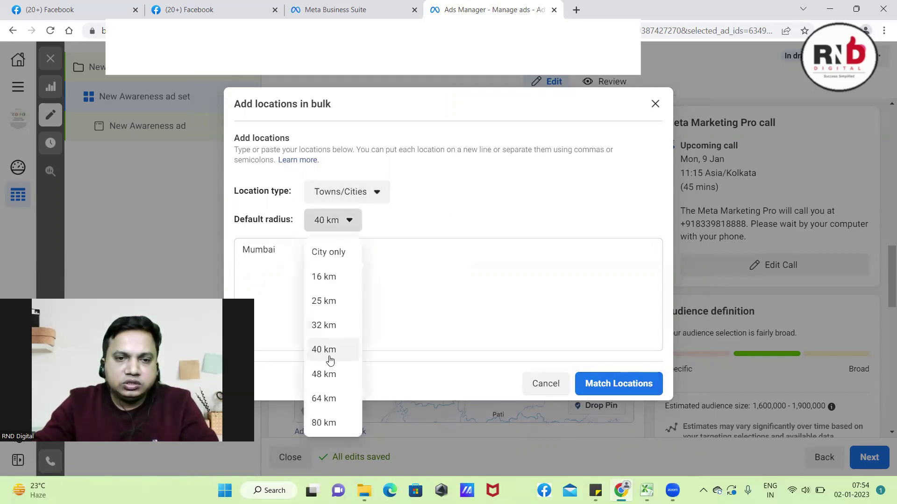
{"action": "left_click", "coordinate": [329, 424]}
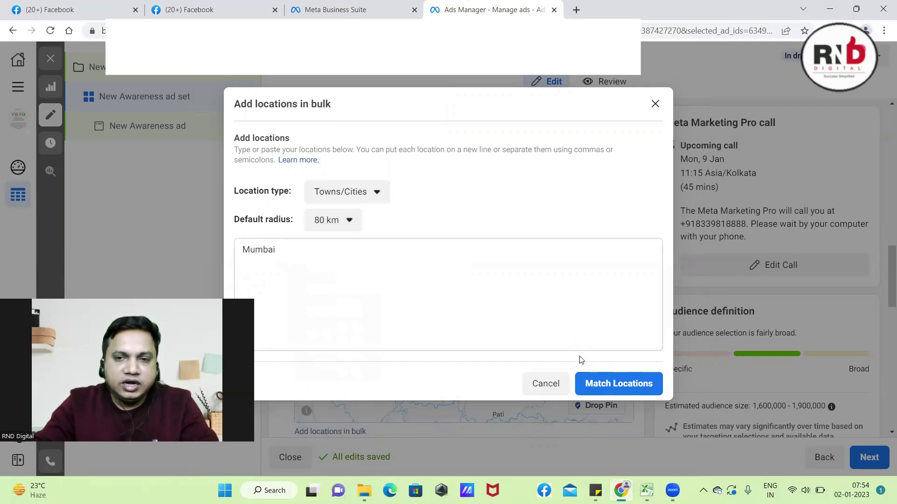
{"action": "left_click", "coordinate": [587, 379]}
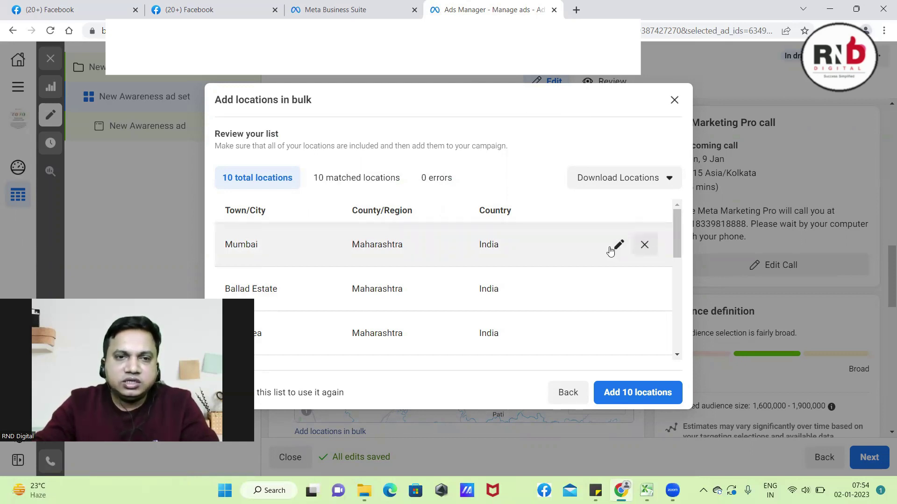
Step: Review the matched Mumbai-area towns and add all 10 locations to the audience
{"action": "scroll", "coordinate": [275, 285], "scroll_direction": "down", "scroll_amount": 1}
{"action": "scroll", "coordinate": [276, 286], "scroll_direction": "down", "scroll_amount": 1}
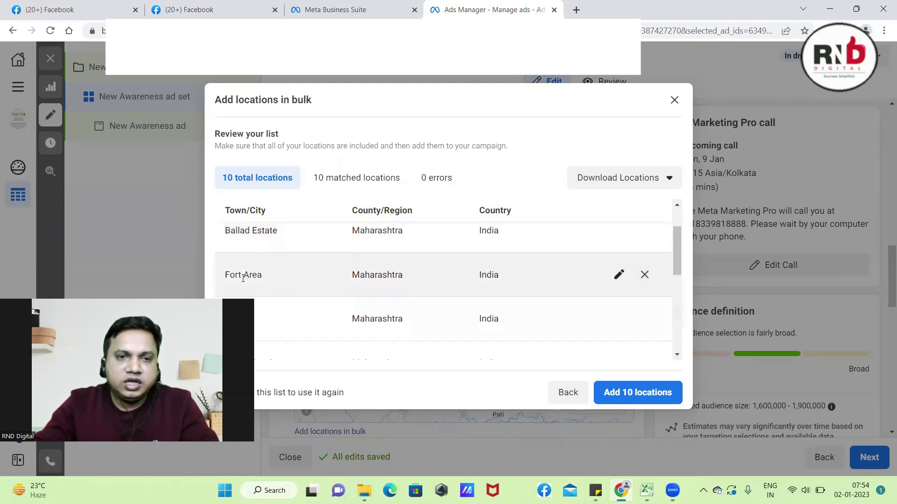
{"action": "scroll", "coordinate": [268, 285], "scroll_direction": "down", "scroll_amount": 1}
{"action": "scroll", "coordinate": [277, 276], "scroll_direction": "down", "scroll_amount": 1}
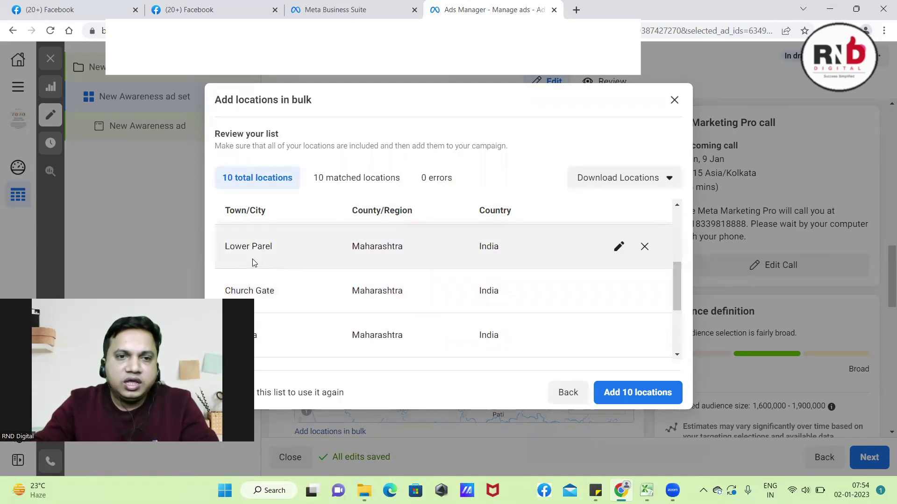
{"action": "scroll", "coordinate": [268, 270], "scroll_direction": "down", "scroll_amount": 1}
{"action": "scroll", "coordinate": [295, 264], "scroll_direction": "down", "scroll_amount": 2}
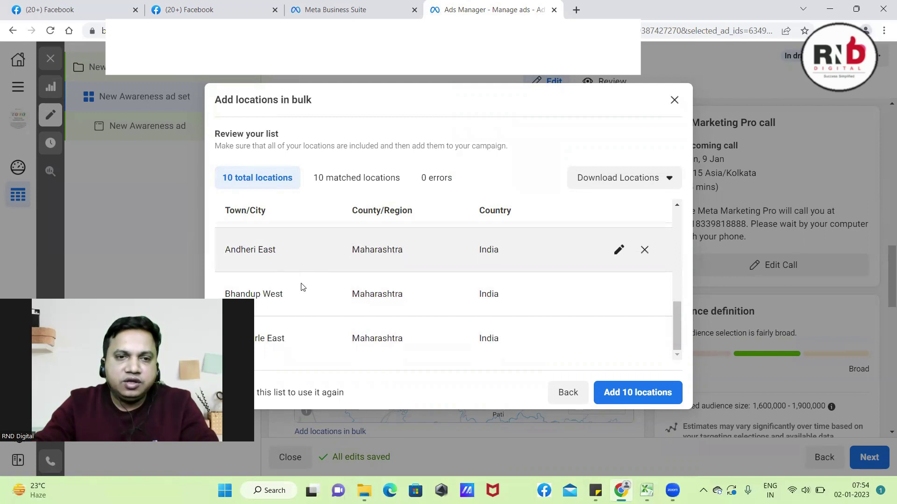
{"action": "scroll", "coordinate": [367, 281], "scroll_direction": "up", "scroll_amount": 5}
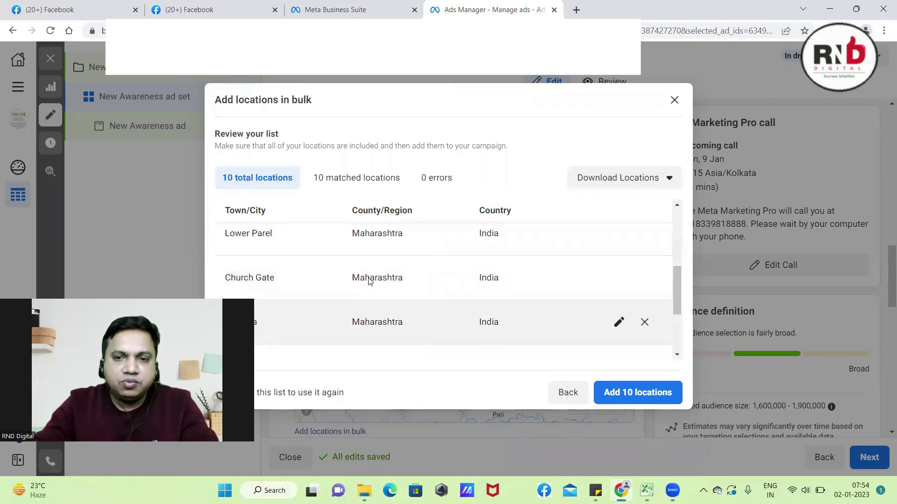
{"action": "left_click", "coordinate": [625, 397]}
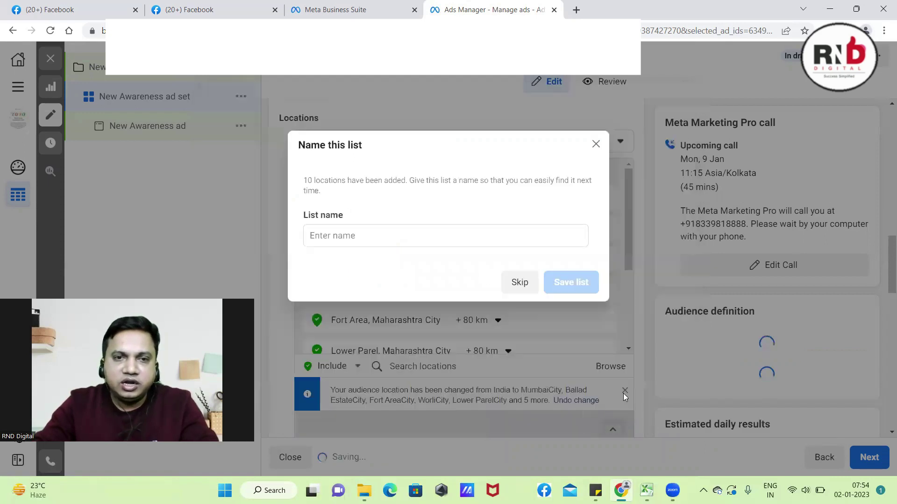
Step: Save the added locations as a reusable list named Mumbai
{"action": "left_click", "coordinate": [418, 234]}
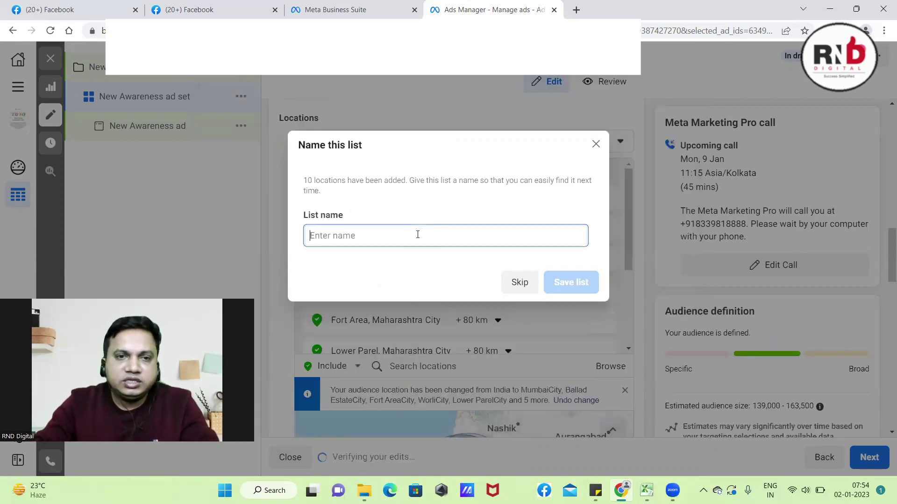
{"action": "type", "text": "Mumbai"}
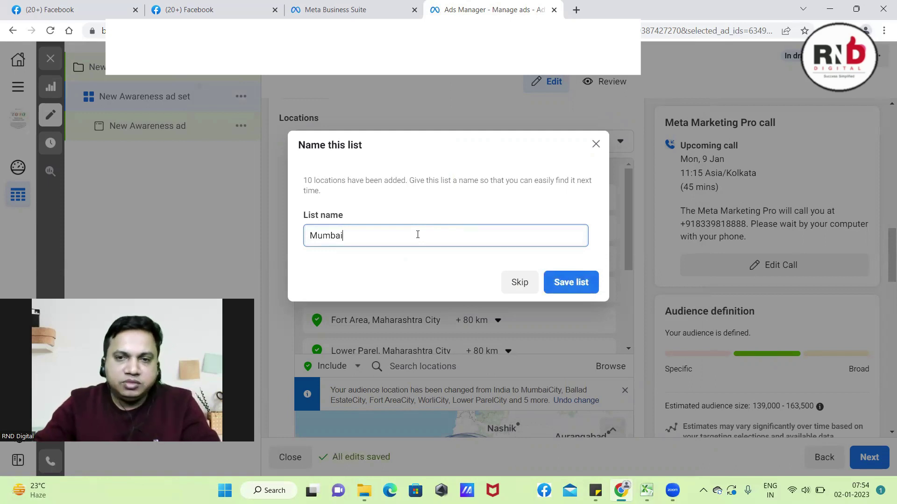
{"action": "left_click", "coordinate": [560, 282]}
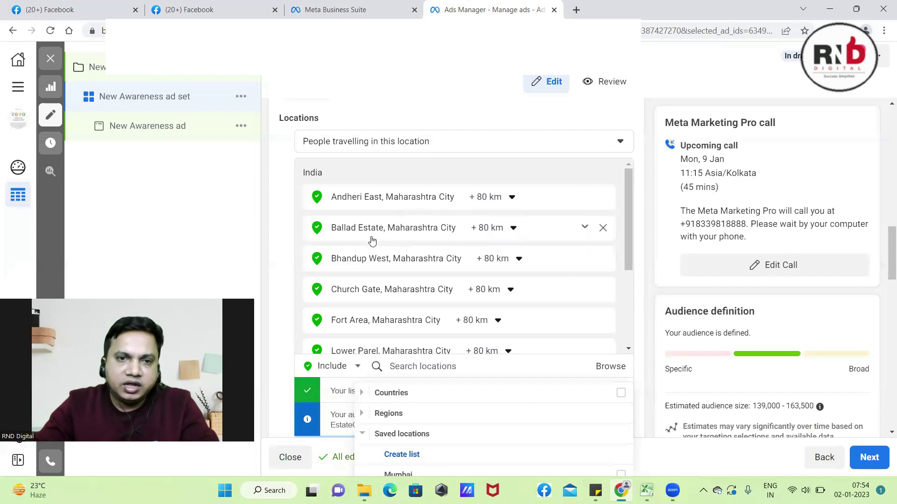
Step: Set the targeting radius of Andheri East, Ballad Estate, Bhandup West and Church Gate to 17 km each
{"action": "left_click", "coordinate": [511, 198]}
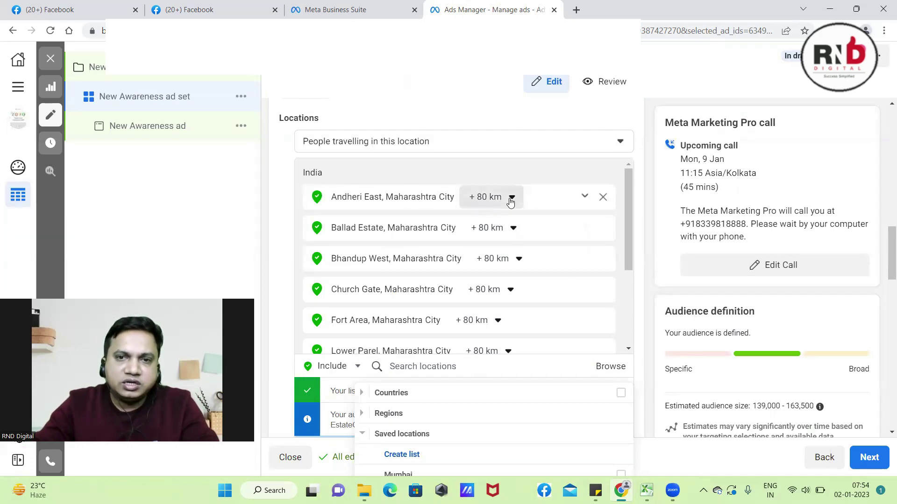
{"action": "left_click_drag", "start_coordinate": [526, 283], "coordinate": [484, 281]}
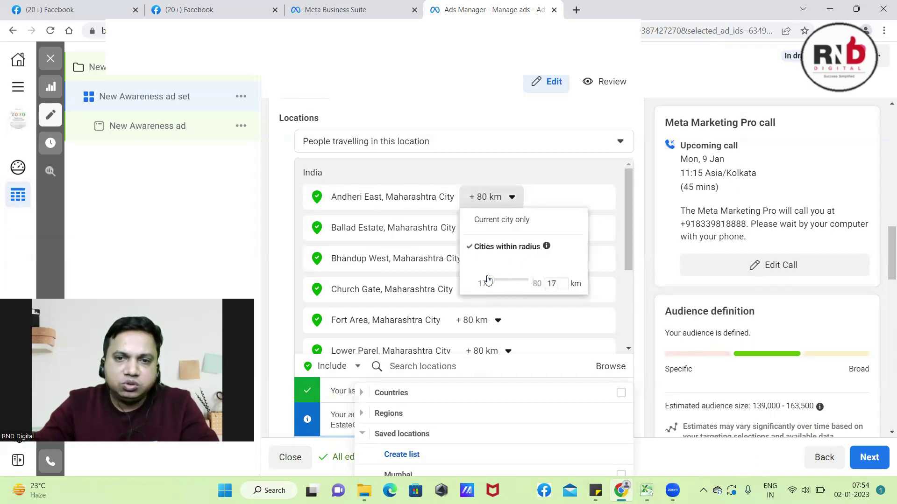
{"action": "left_click", "coordinate": [513, 229]}
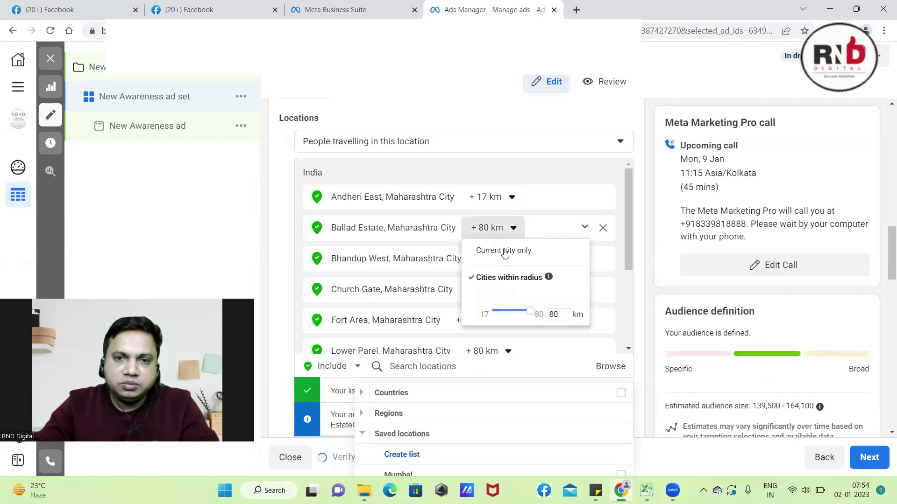
{"action": "left_click_drag", "start_coordinate": [525, 311], "coordinate": [481, 311]}
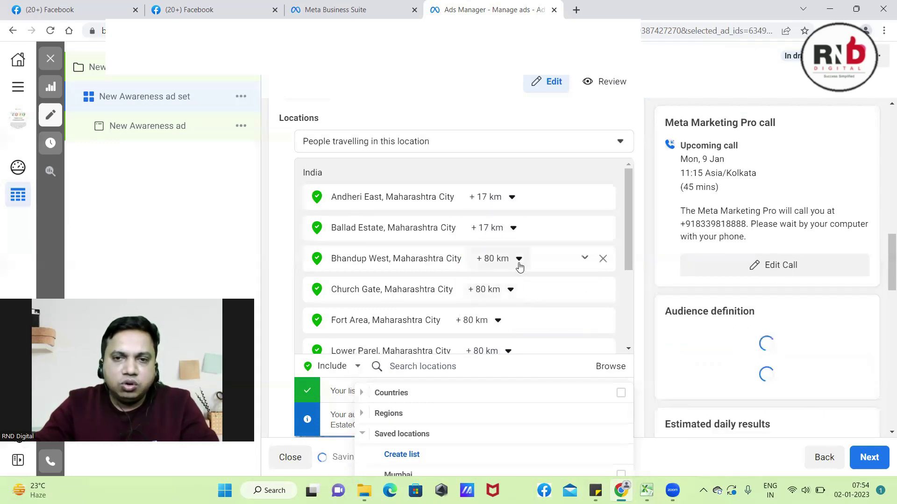
{"action": "left_click", "coordinate": [519, 260]}
{"action": "left_click_drag", "start_coordinate": [535, 343], "coordinate": [492, 345]}
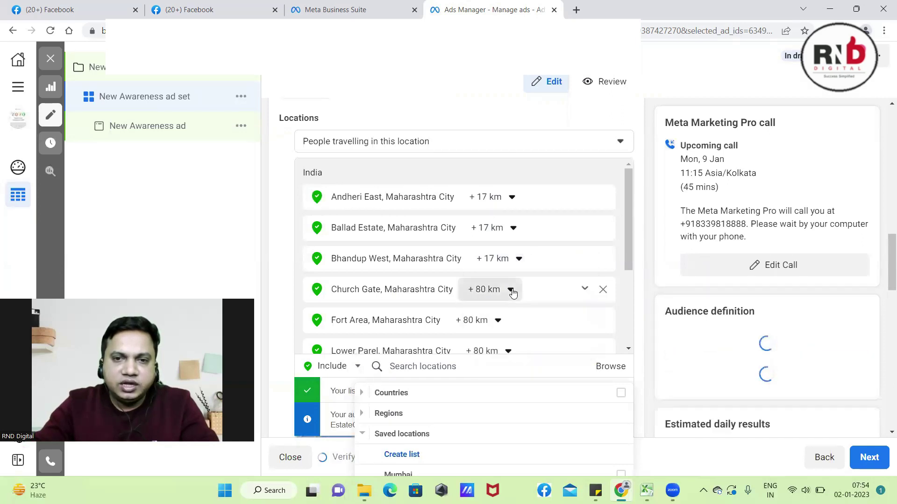
{"action": "left_click", "coordinate": [511, 291]}
{"action": "left_click_drag", "start_coordinate": [527, 375], "coordinate": [481, 374]}
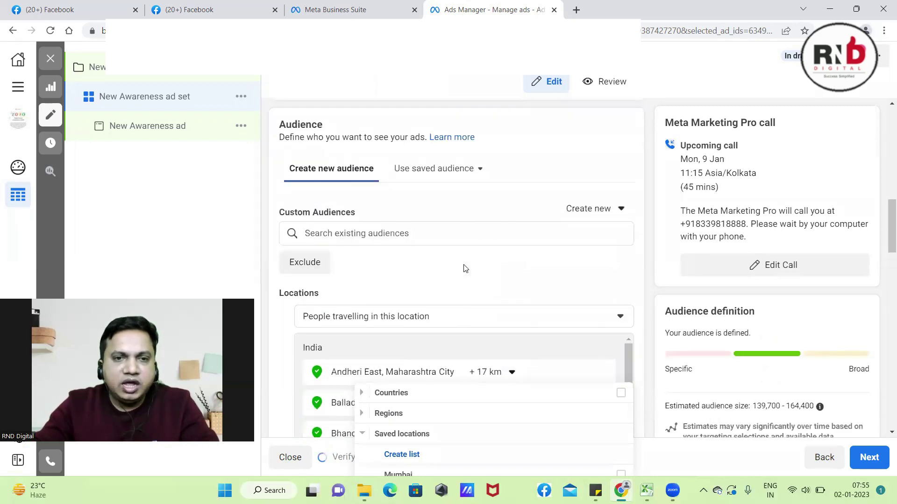
Step: Close the location browser and remove Ballad Estate and Andheri East from the audience locations
{"action": "scroll", "coordinate": [463, 269], "scroll_direction": "down", "scroll_amount": 1}
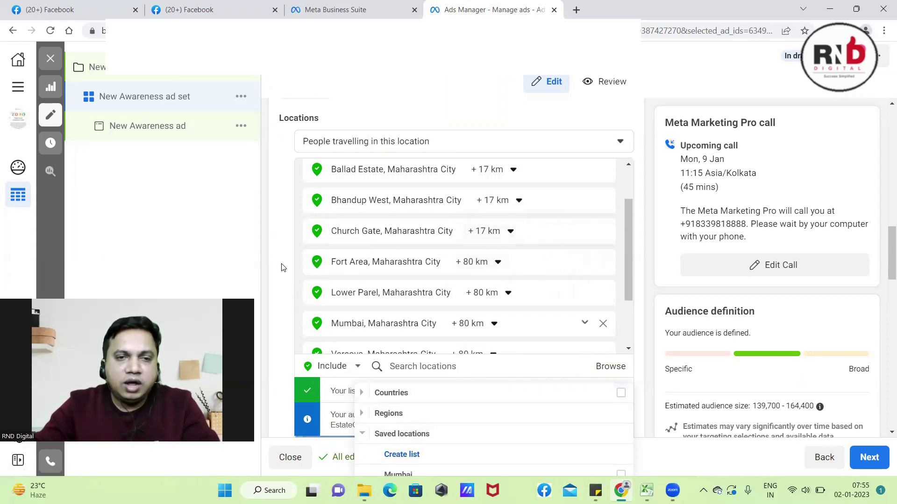
{"action": "left_click", "coordinate": [273, 253]}
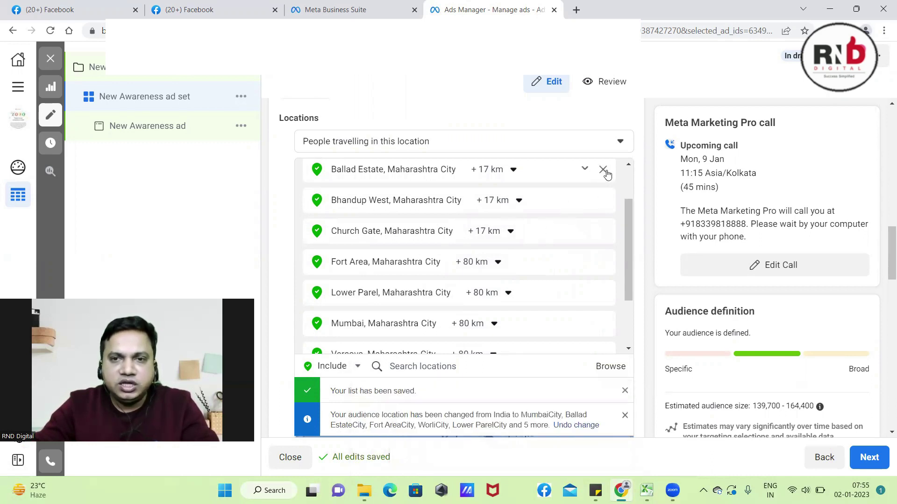
{"action": "left_click", "coordinate": [603, 170]}
{"action": "left_click", "coordinate": [603, 172]}
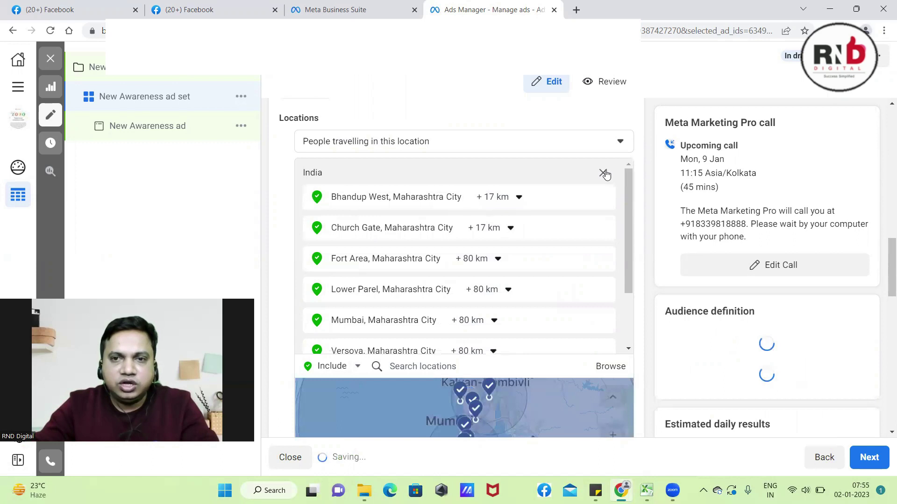
Step: Remove the entire group of remaining India locations from the ad set's audience
{"action": "left_click", "coordinate": [603, 173]}
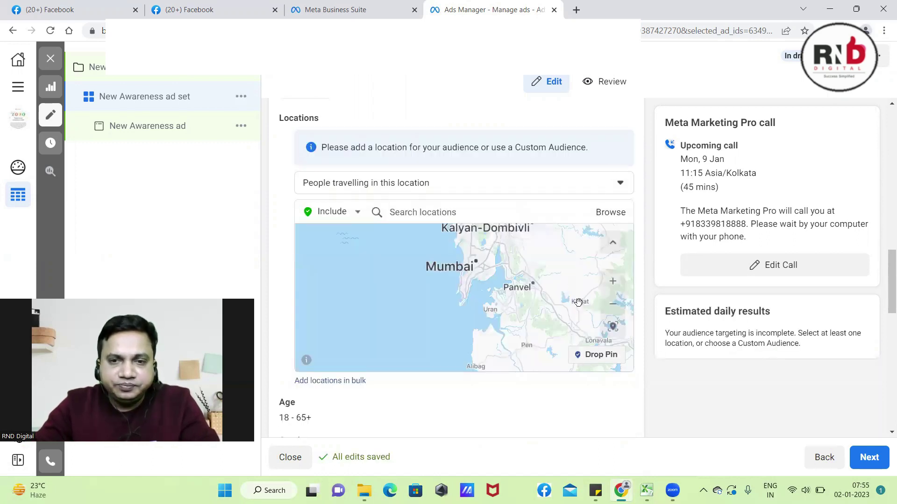
{"action": "scroll", "coordinate": [578, 303], "scroll_direction": "down", "scroll_amount": 2}
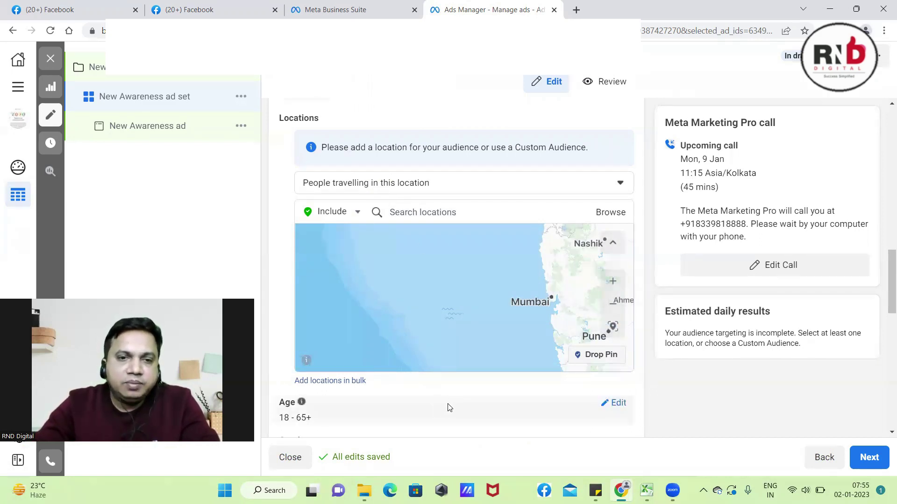
{"action": "scroll", "coordinate": [451, 397], "scroll_direction": "down", "scroll_amount": 3}
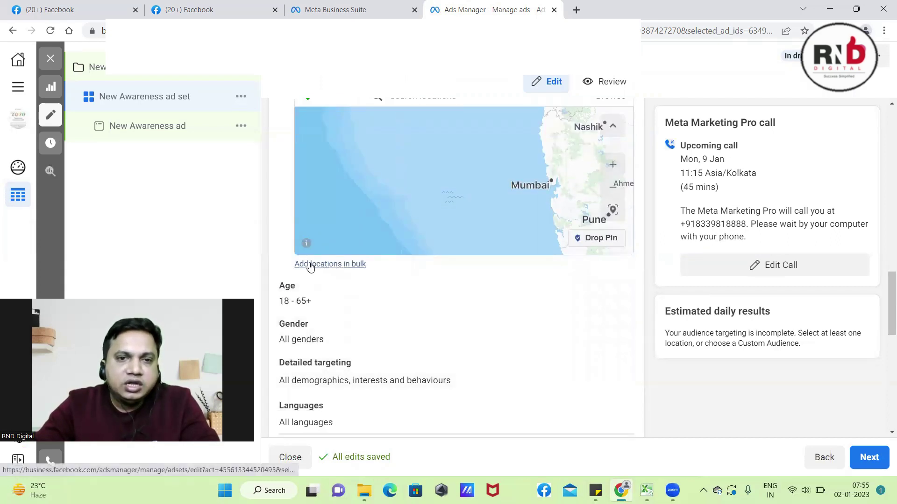
{"action": "scroll", "coordinate": [400, 290], "scroll_direction": "up", "scroll_amount": 3}
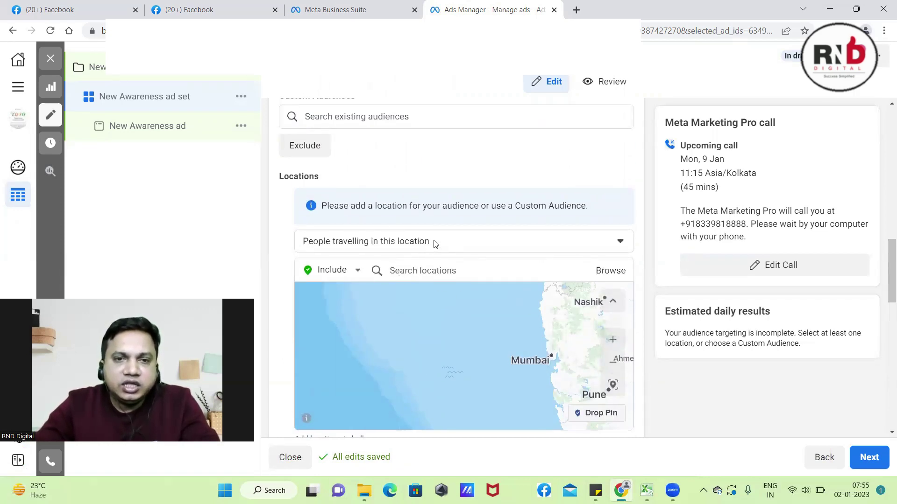
Step: Add the country India as an audience location and restrict it to only include cities
{"action": "left_click", "coordinate": [421, 277]}
{"action": "type", "text": "I"}
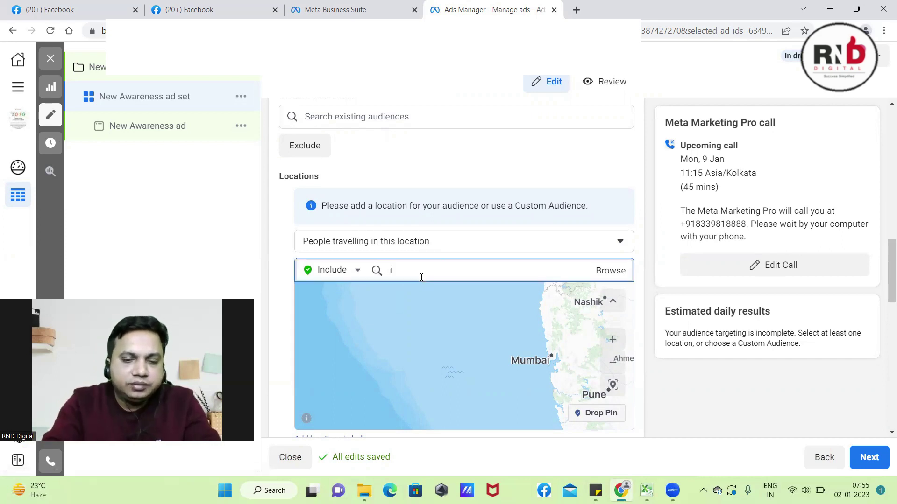
{"action": "type", "text": "ndia"}
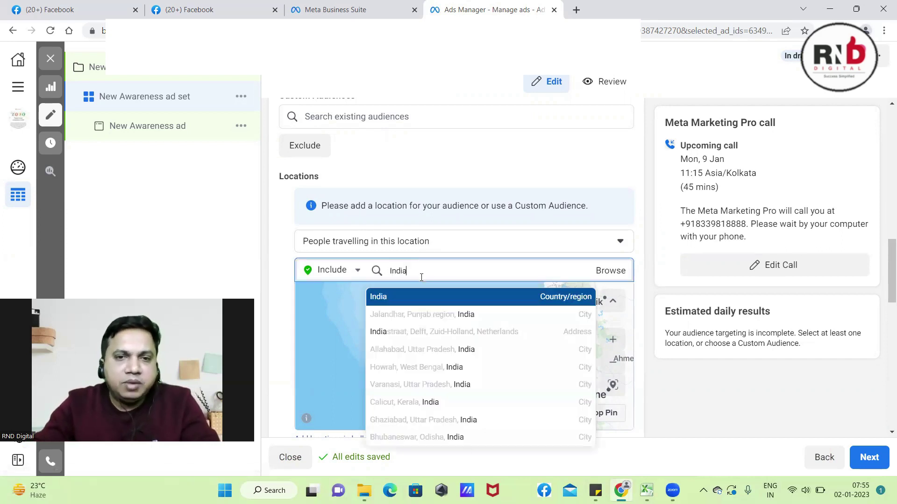
{"action": "left_click", "coordinate": [400, 297]}
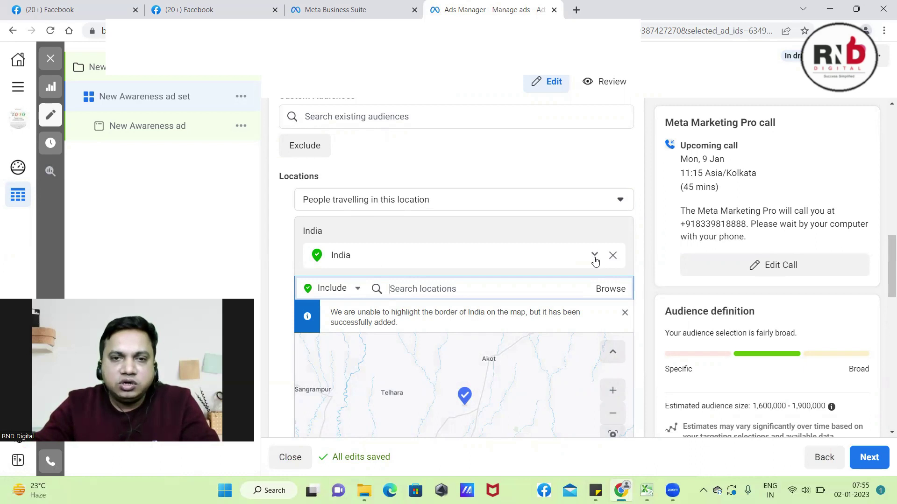
{"action": "left_click", "coordinate": [595, 256]}
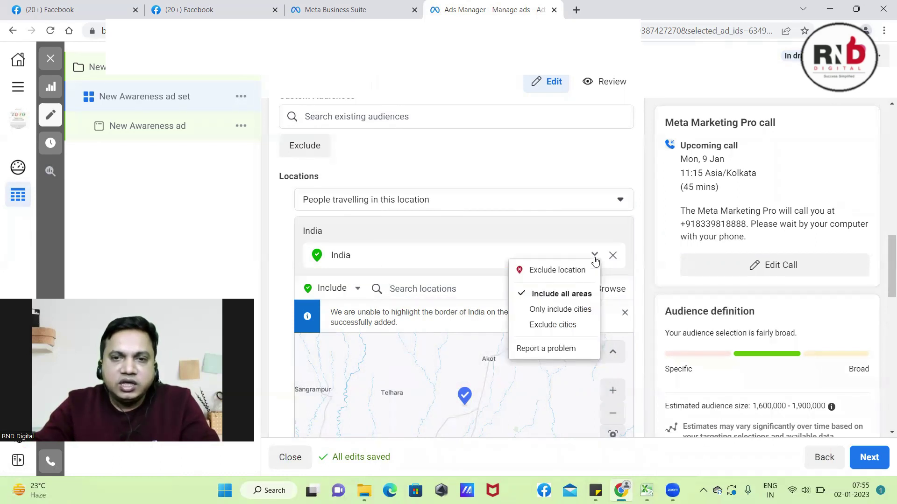
{"action": "left_click", "coordinate": [554, 317]}
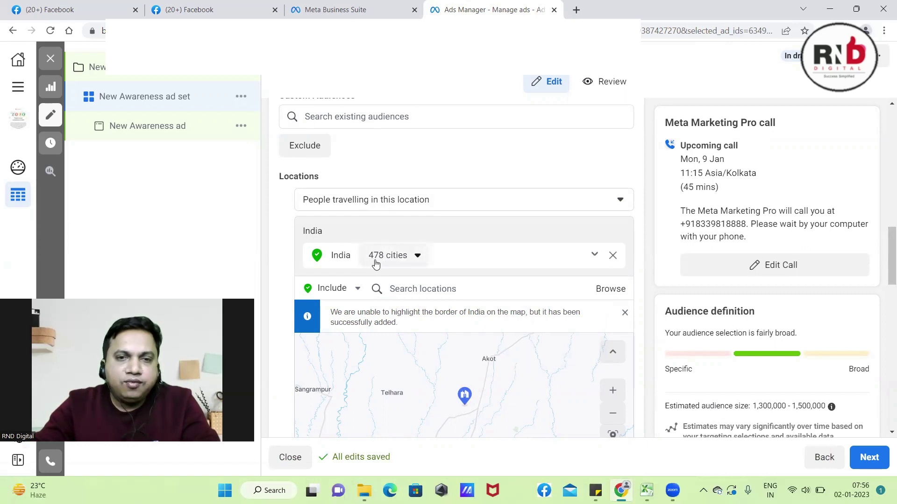
Step: Set the minimum population size of India's included cities to 1 million
{"action": "left_click", "coordinate": [418, 257]}
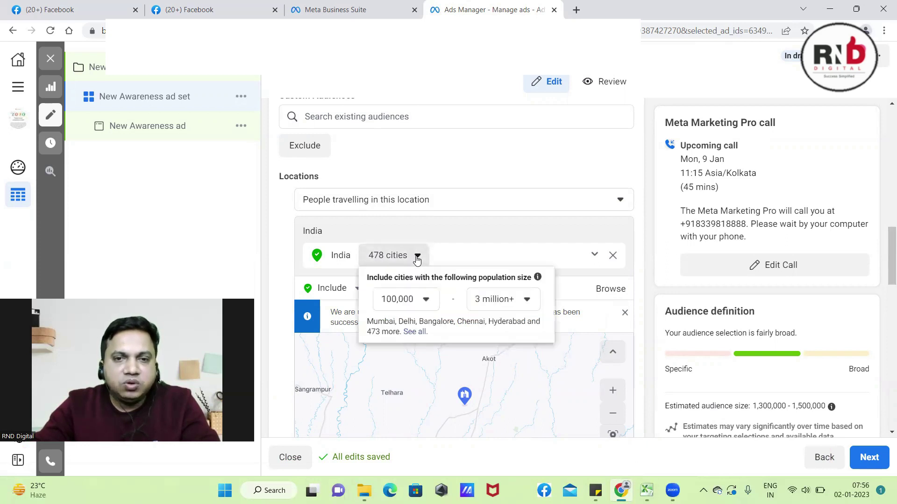
{"action": "left_click", "coordinate": [425, 301]}
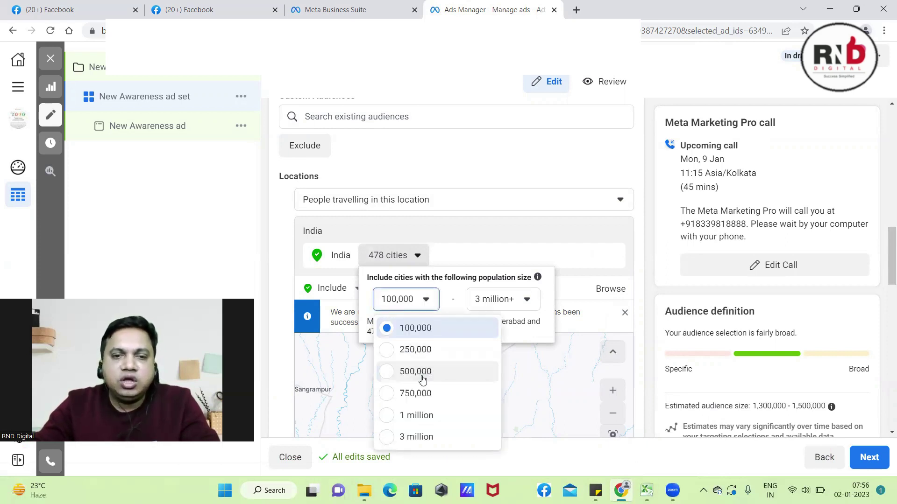
{"action": "left_click", "coordinate": [389, 417]}
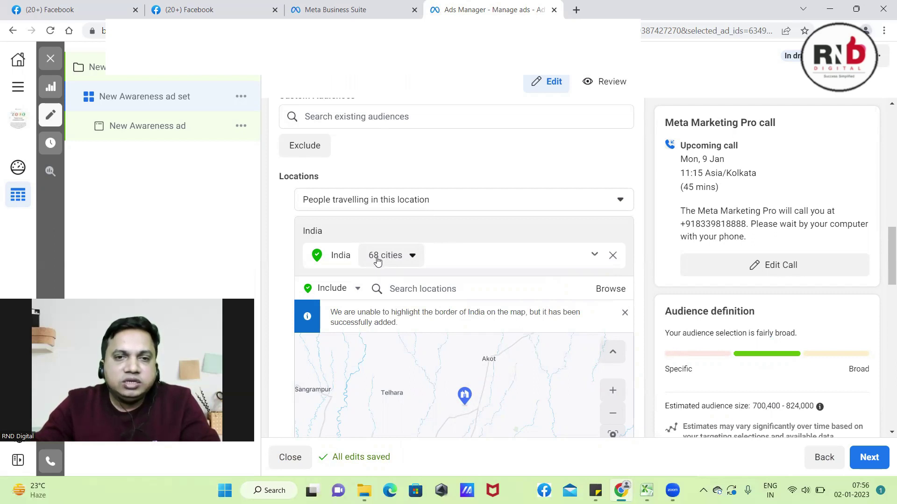
Step: Set the population range of India's included cities to a minimum of 250,000 and a maximum of 750,000
{"action": "left_click", "coordinate": [403, 262]}
{"action": "left_click", "coordinate": [423, 301]}
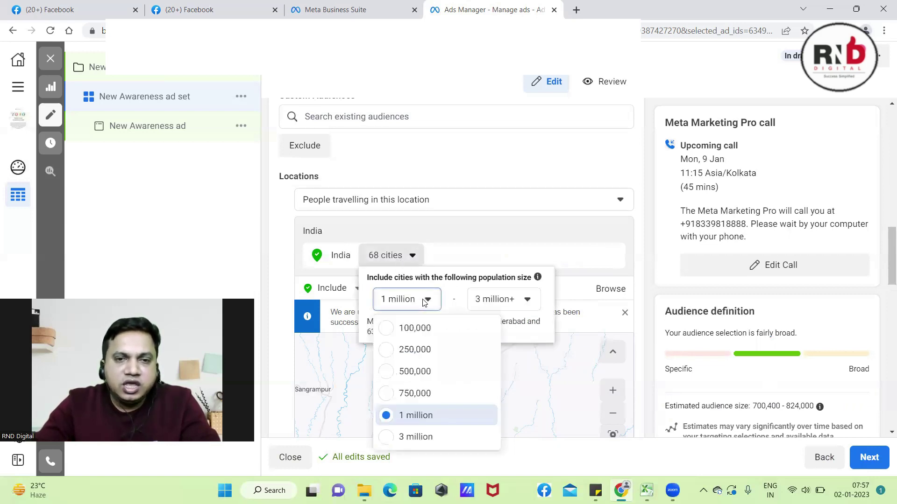
{"action": "left_click", "coordinate": [390, 351]}
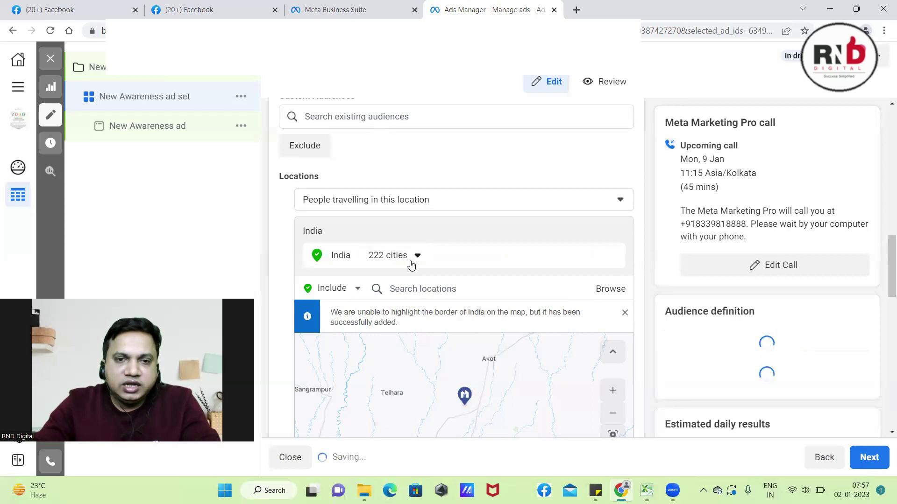
{"action": "left_click", "coordinate": [416, 255]}
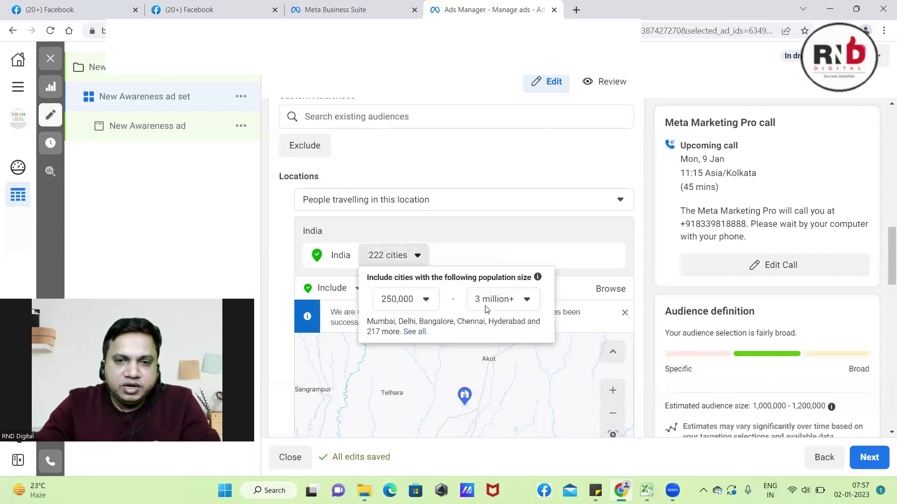
{"action": "left_click", "coordinate": [500, 307]}
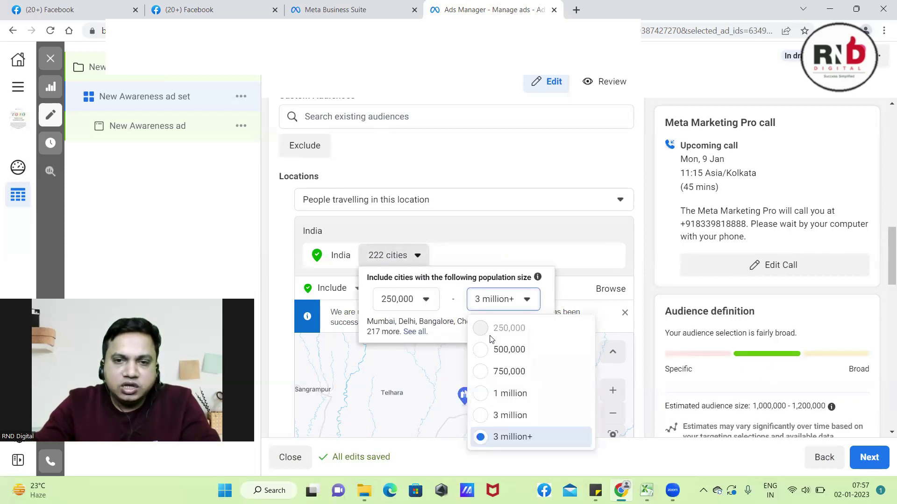
{"action": "left_click", "coordinate": [485, 373]}
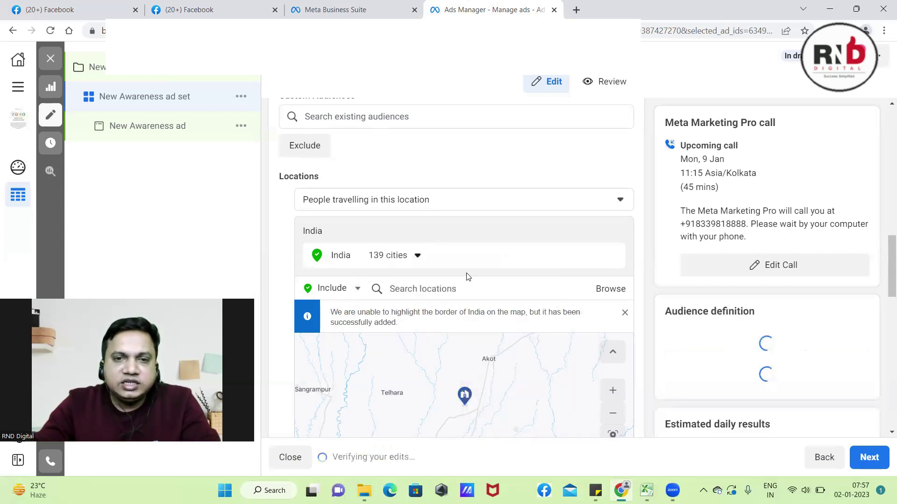
Step: Review the full list of targeted Indian cities in the 500,000-750,000 and 250,000-500,000 population groups, then close it
{"action": "left_click", "coordinate": [419, 255]}
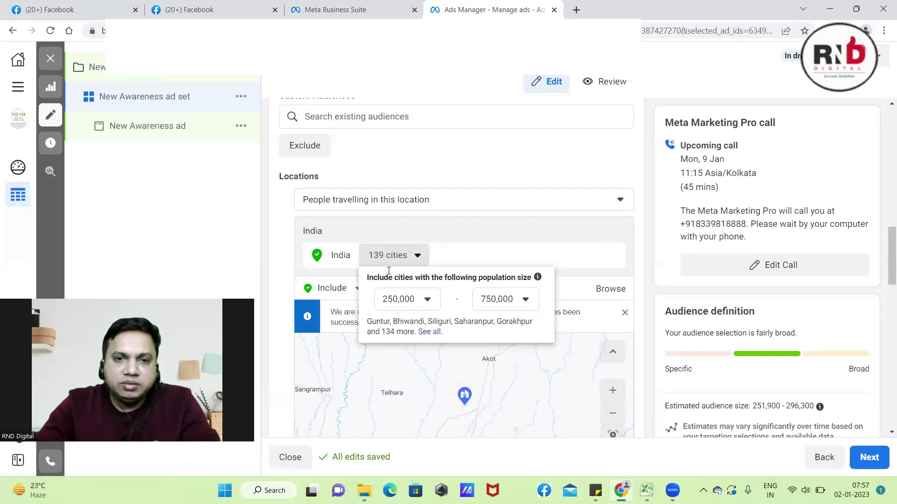
{"action": "left_click", "coordinate": [425, 333]}
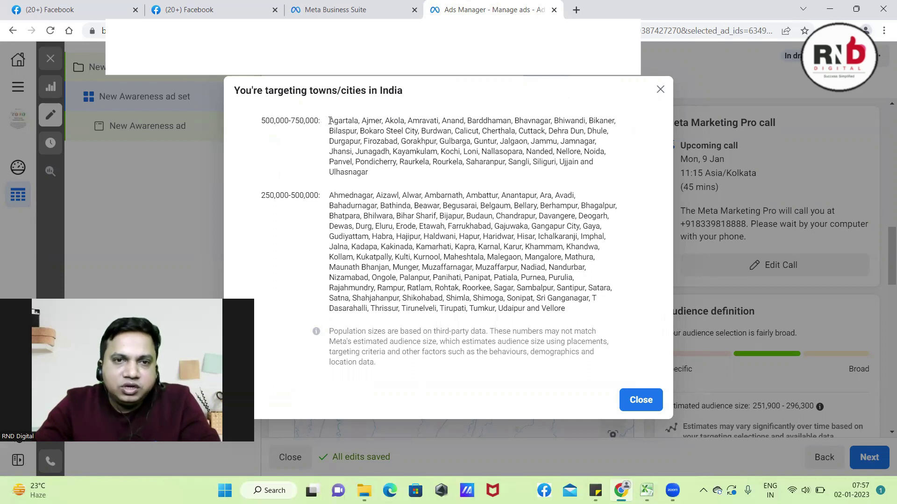
{"action": "left_click_drag", "start_coordinate": [330, 120], "coordinate": [378, 172]}
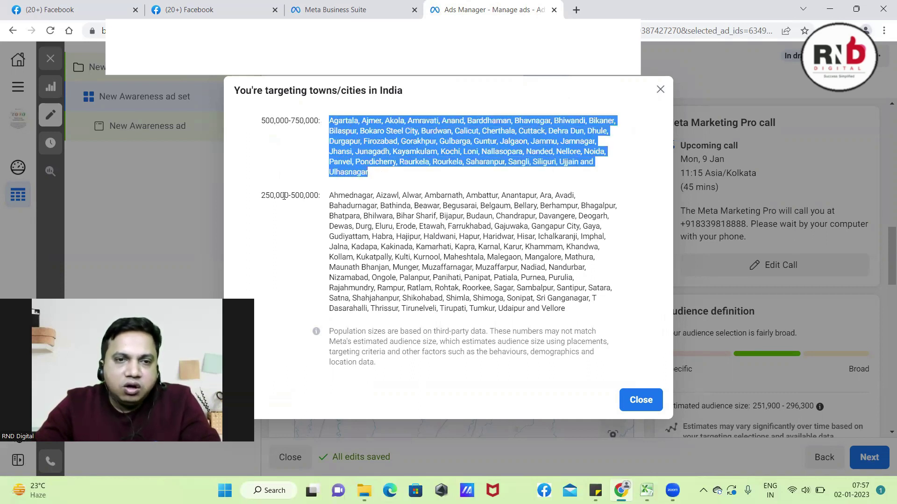
{"action": "left_click_drag", "start_coordinate": [330, 196], "coordinate": [535, 320]}
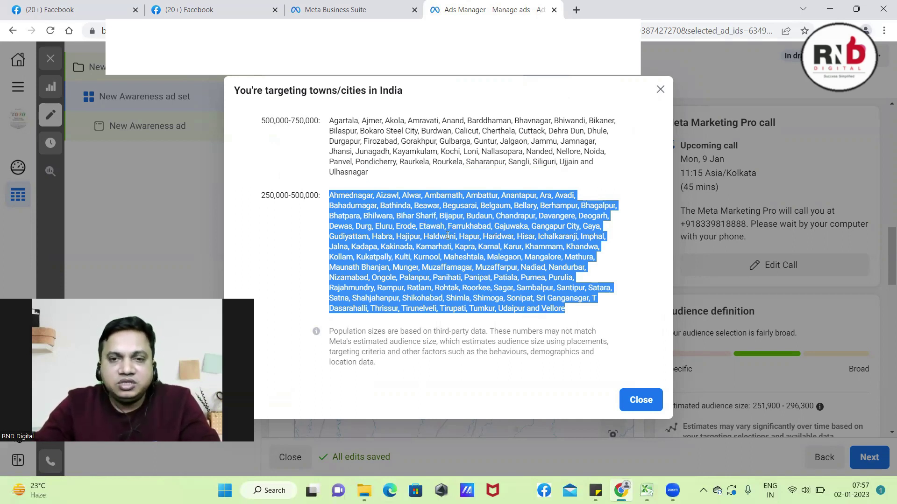
{"action": "left_click", "coordinate": [312, 271]}
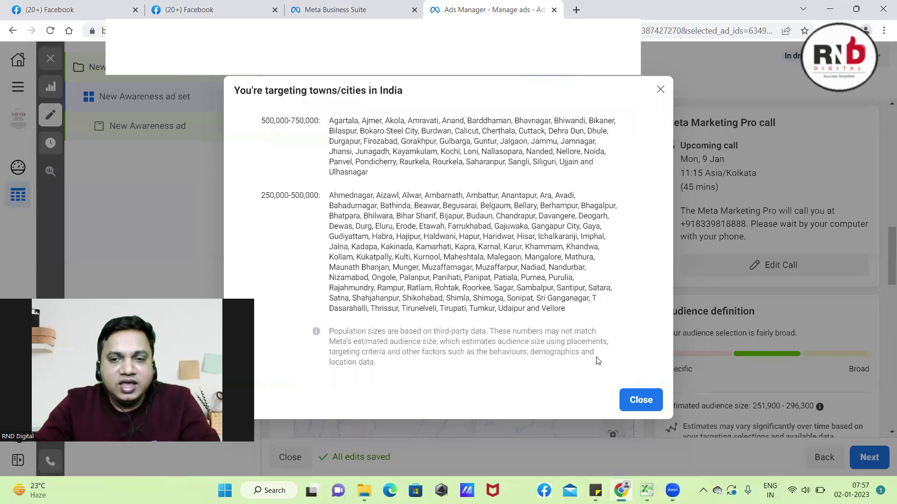
{"action": "left_click", "coordinate": [661, 90]}
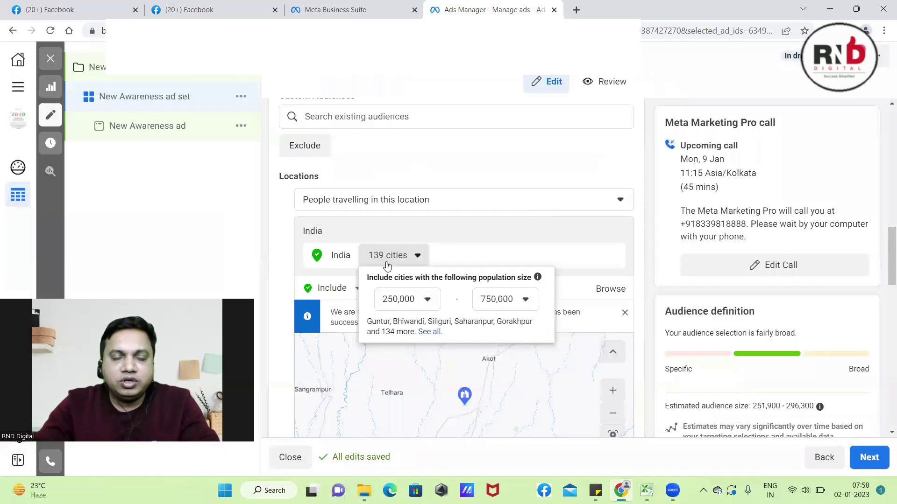